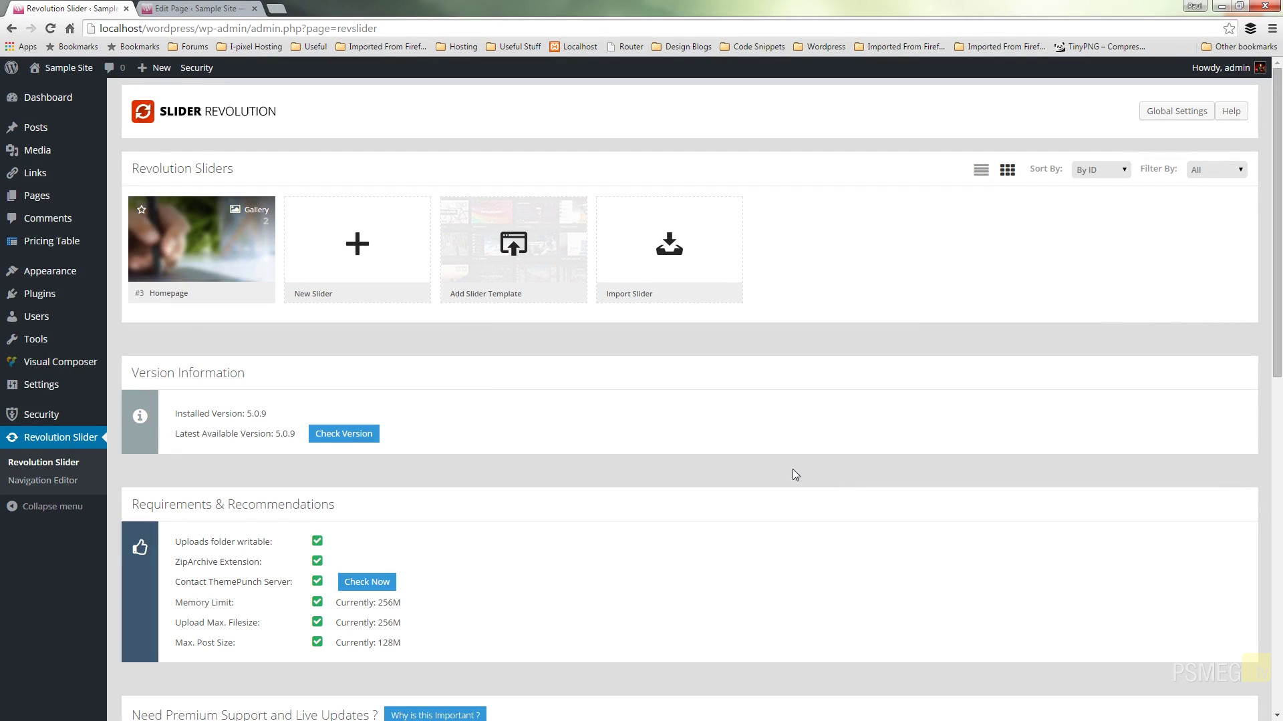
Step: Start a new slider and choose Hero Scene as its slider type
left_click(359, 256)
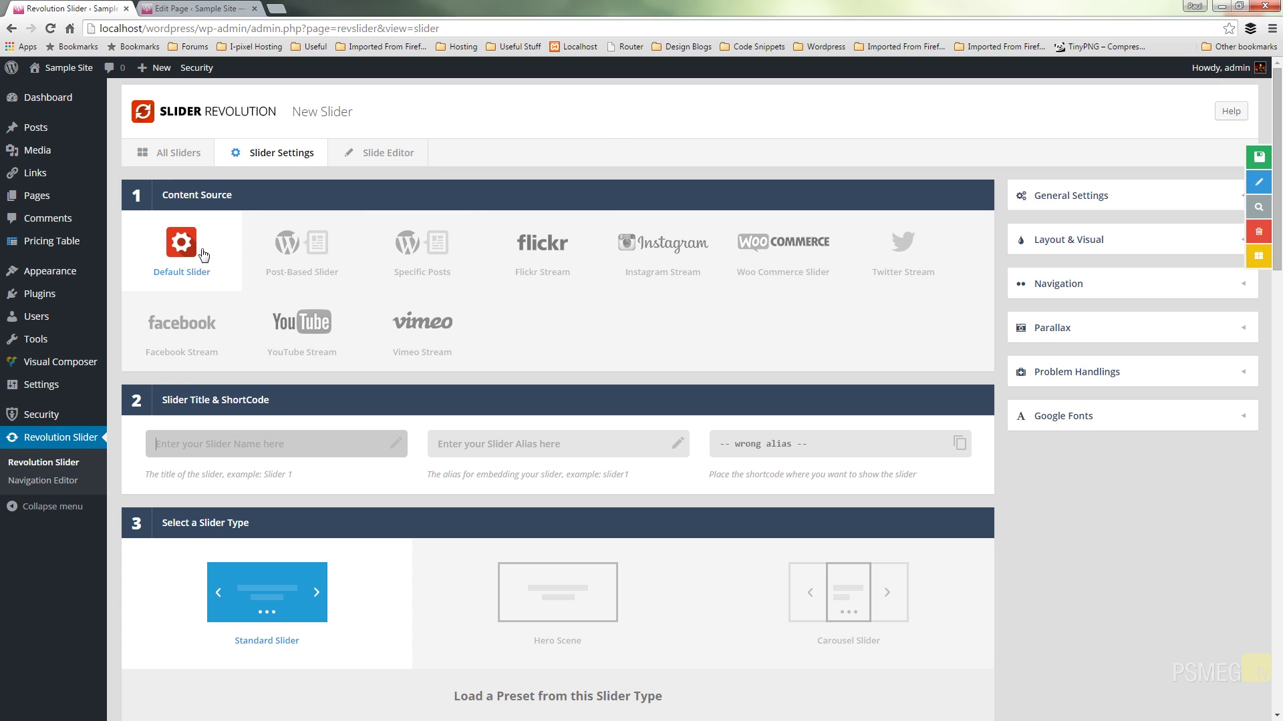
scroll(1069, 535, "down", 4)
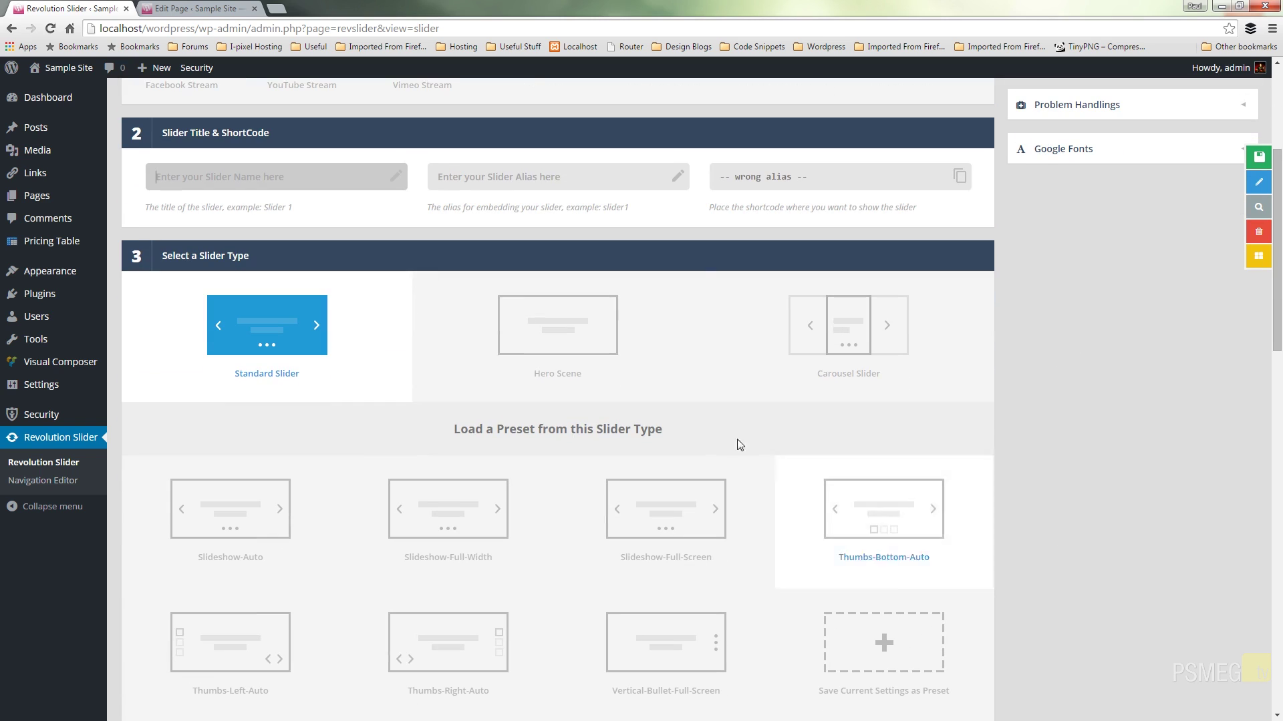
left_click(569, 344)
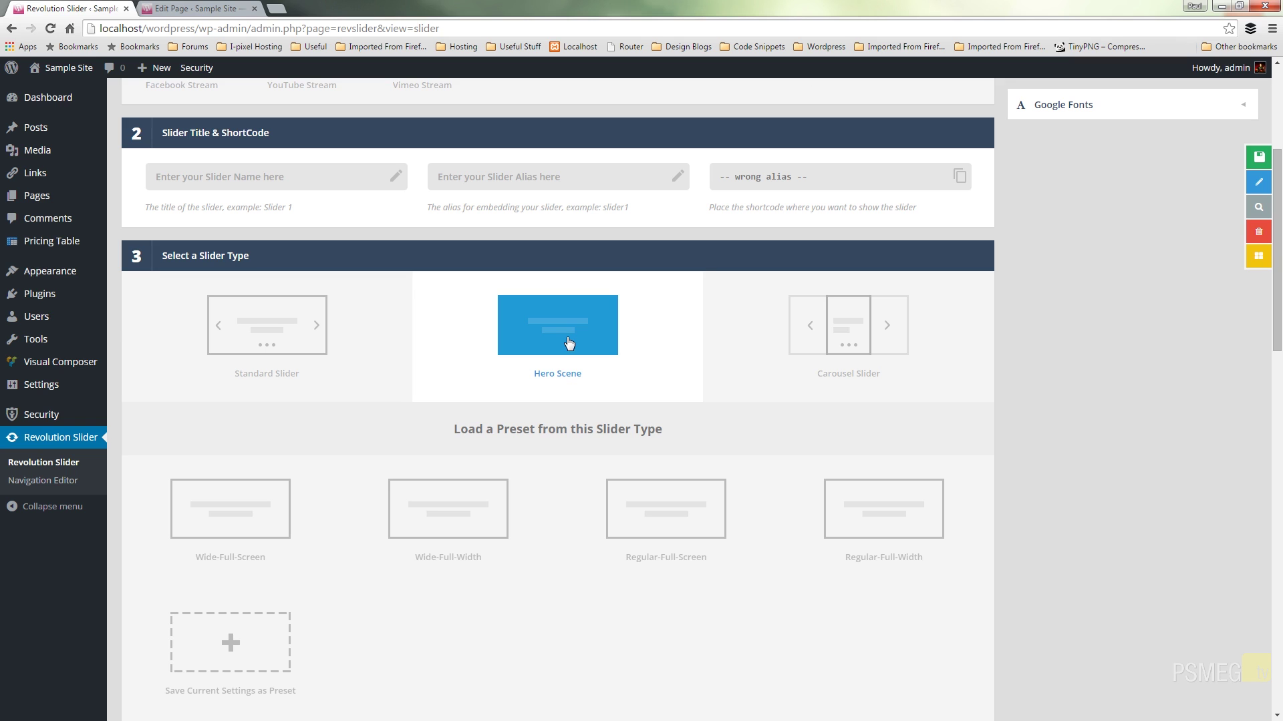
scroll(568, 344, "down", 8)
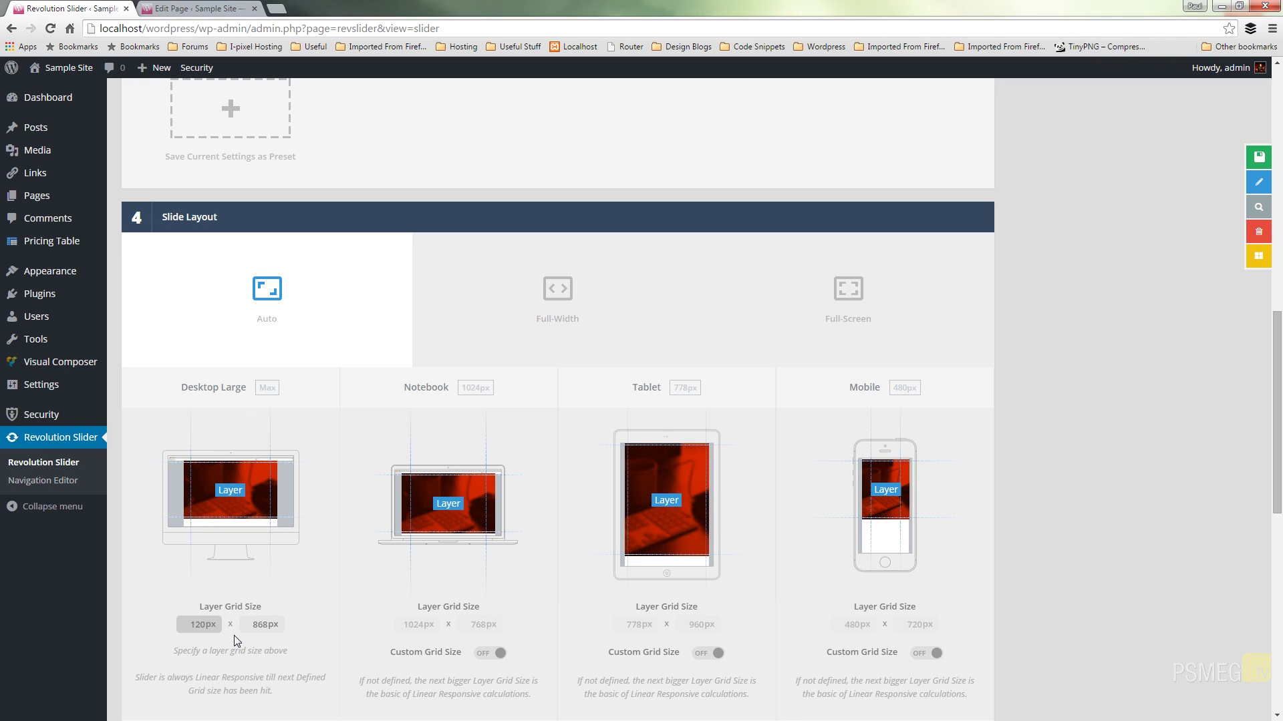
Step: Set the Desktop Large layer grid size to 1280 × 720px
double_click(267, 625)
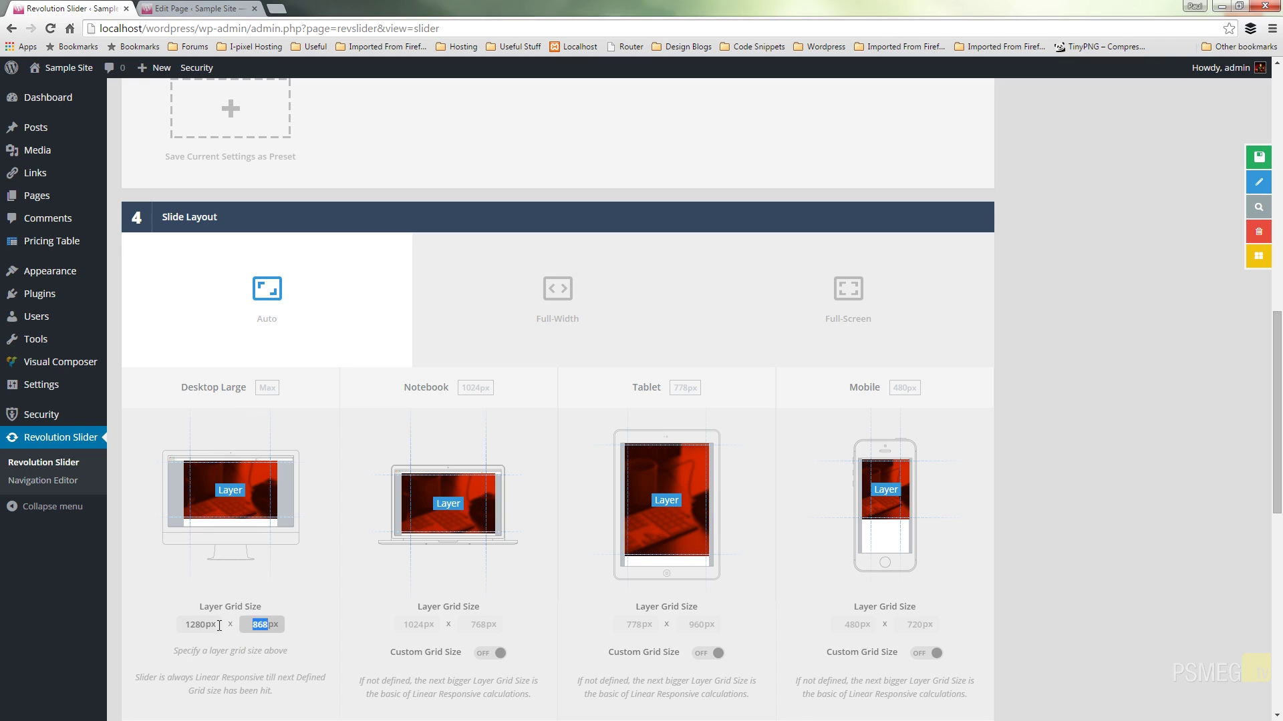
type("7")
left_click(210, 634)
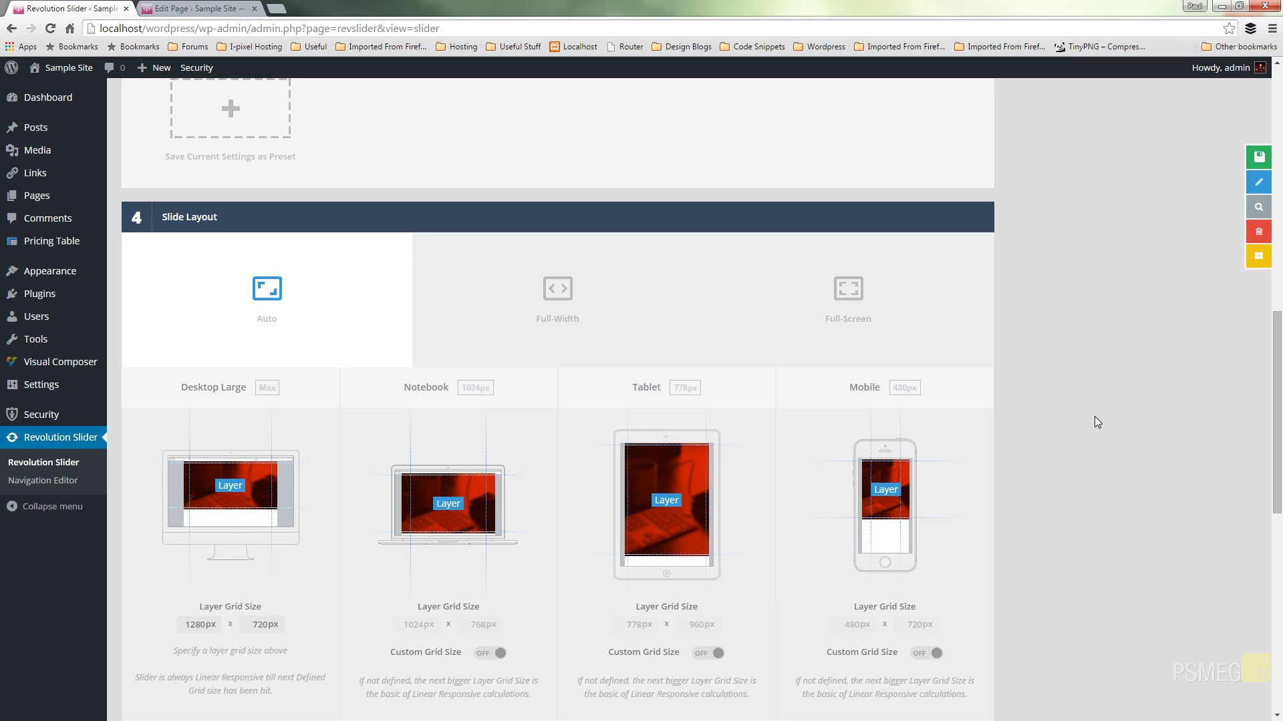
scroll(1095, 422, "up", 10)
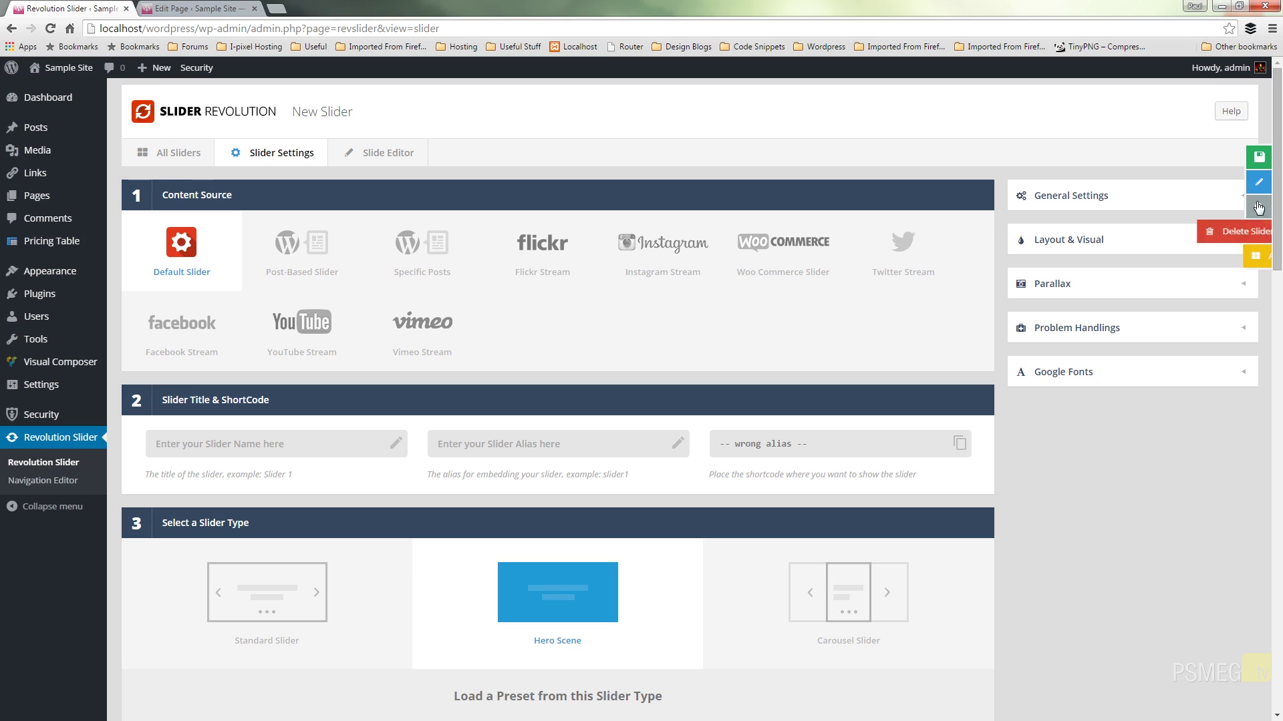
Step: Name the slider 'video' with alias 'video', save it, and select its shortcode
left_click(1259, 157)
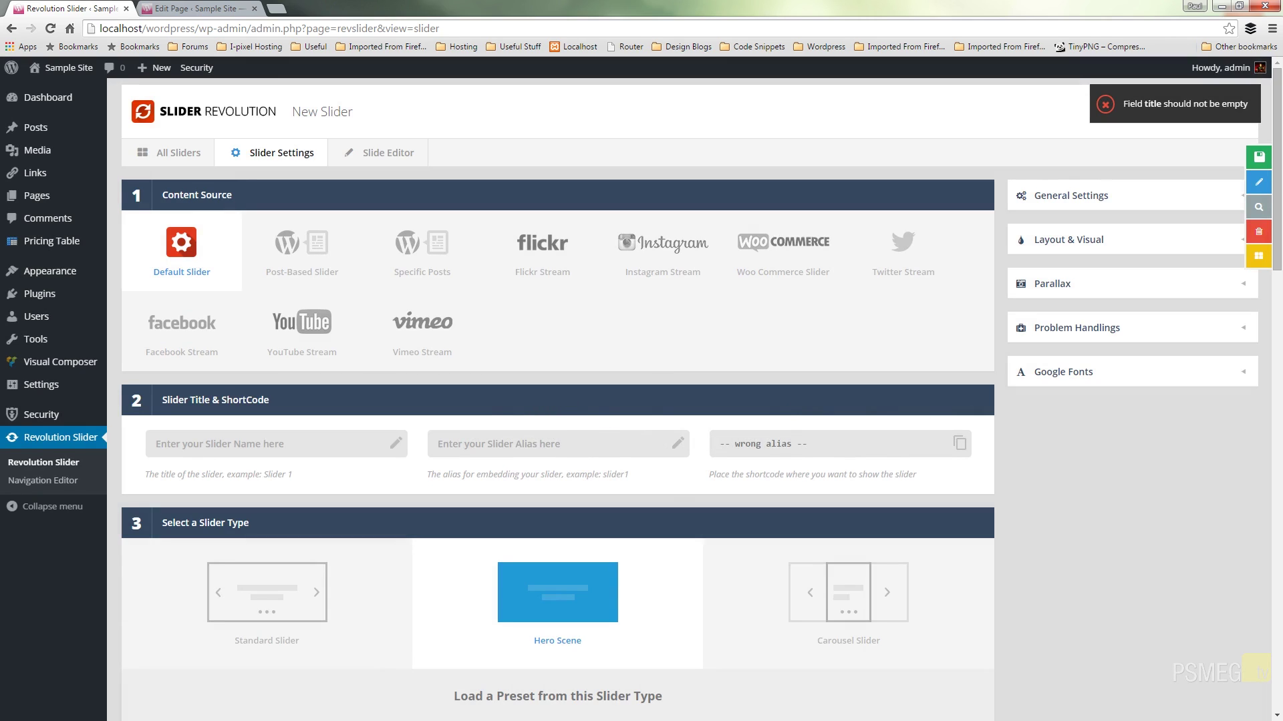
left_click(293, 446)
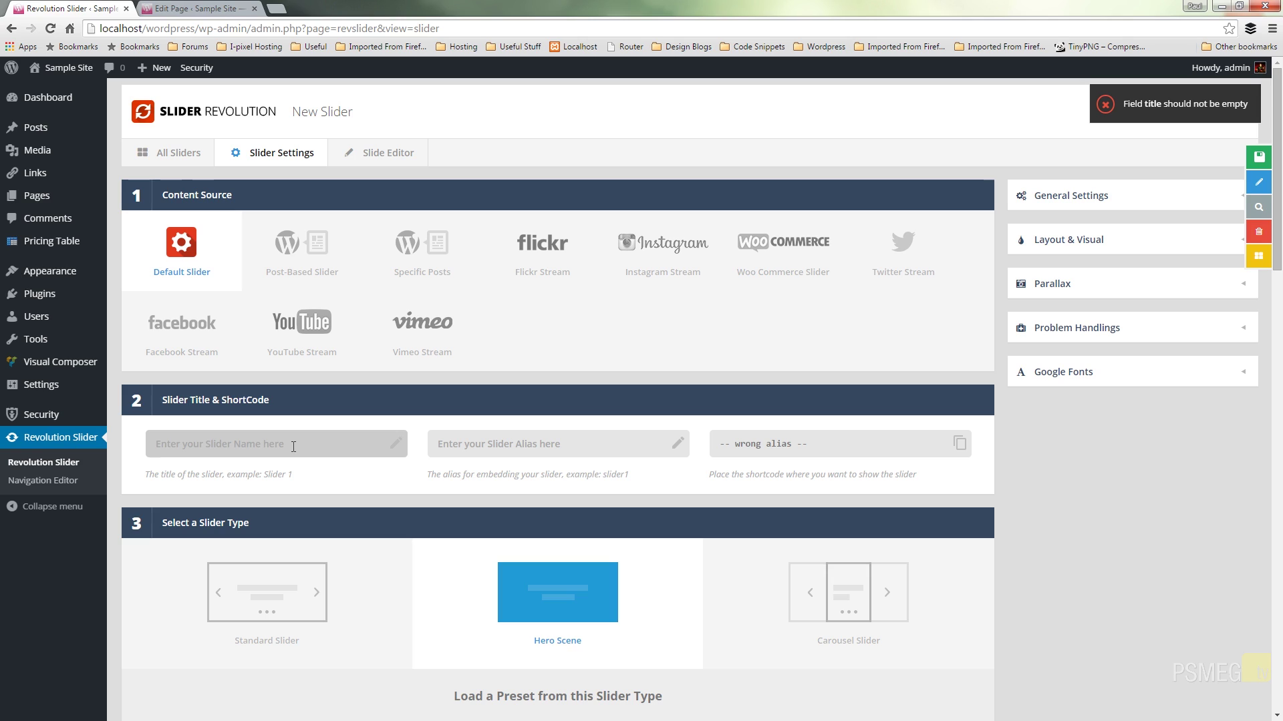
type("video")
left_click(470, 443)
type("video")
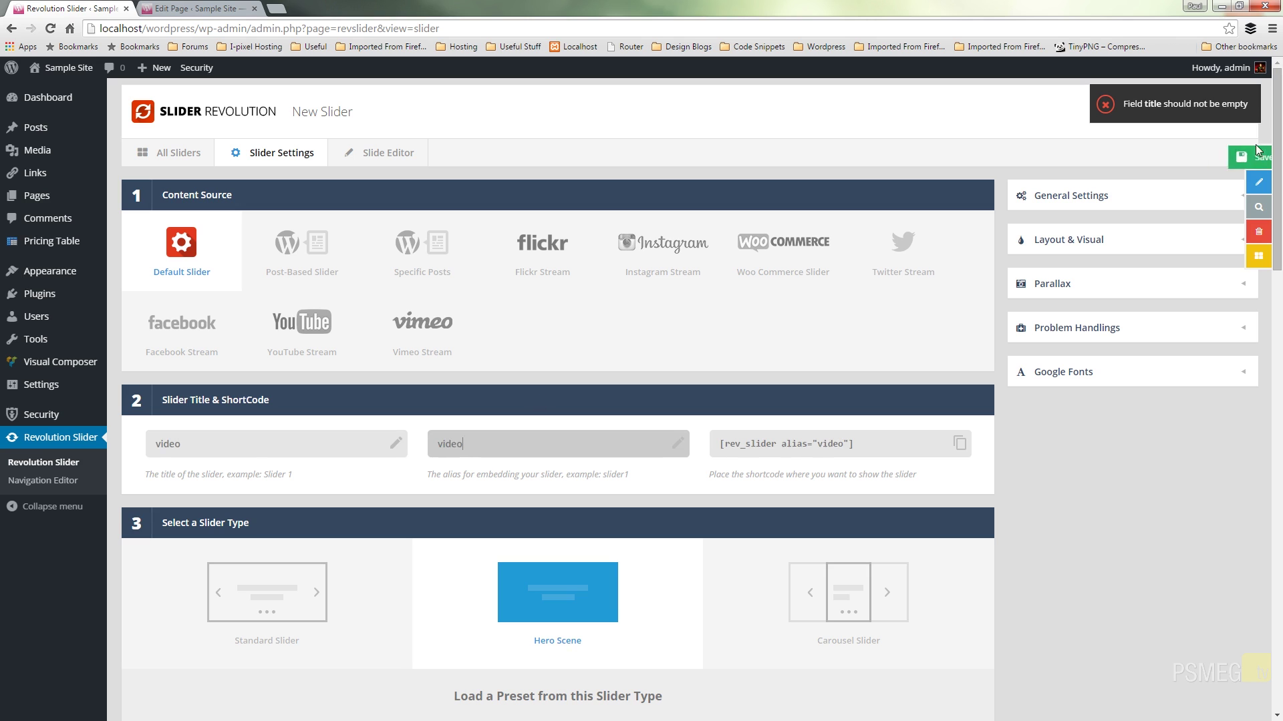
left_click(1259, 157)
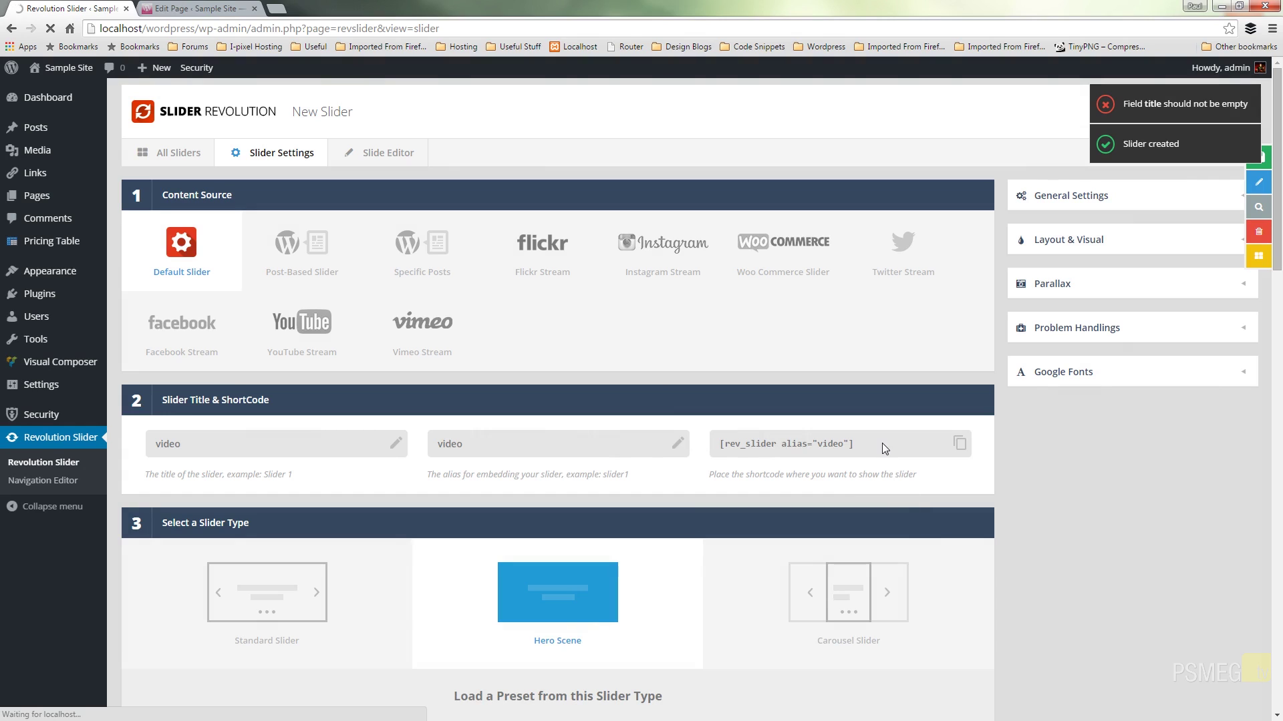
left_click_drag(884, 444, 776, 440)
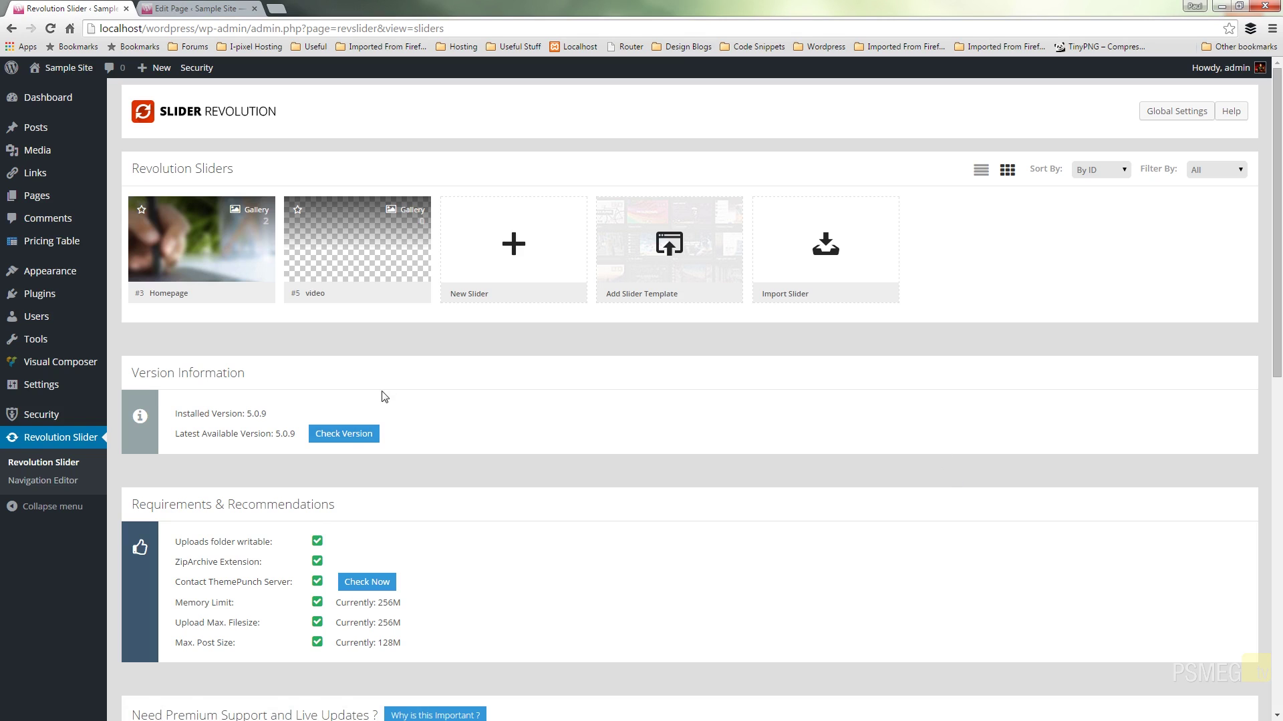
mouse_move(307, 210)
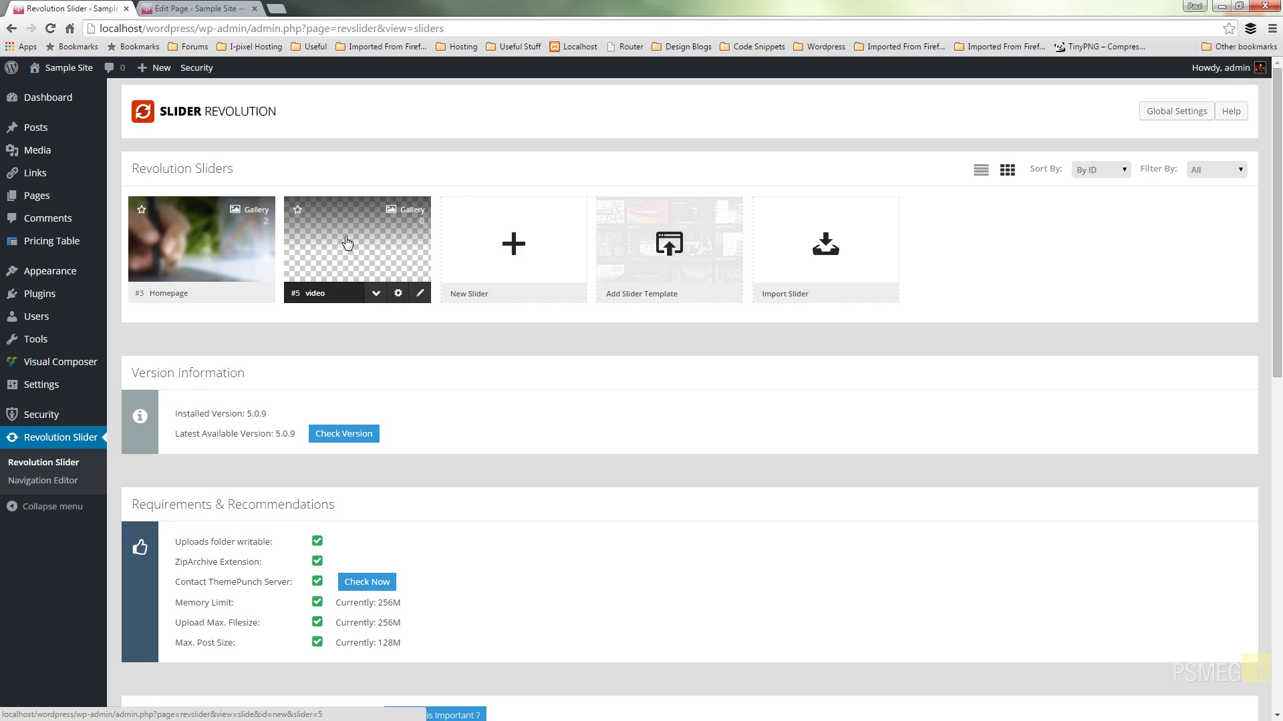
Step: Edit the video slider's slide and set its main background source to YouTube Video
left_click(348, 265)
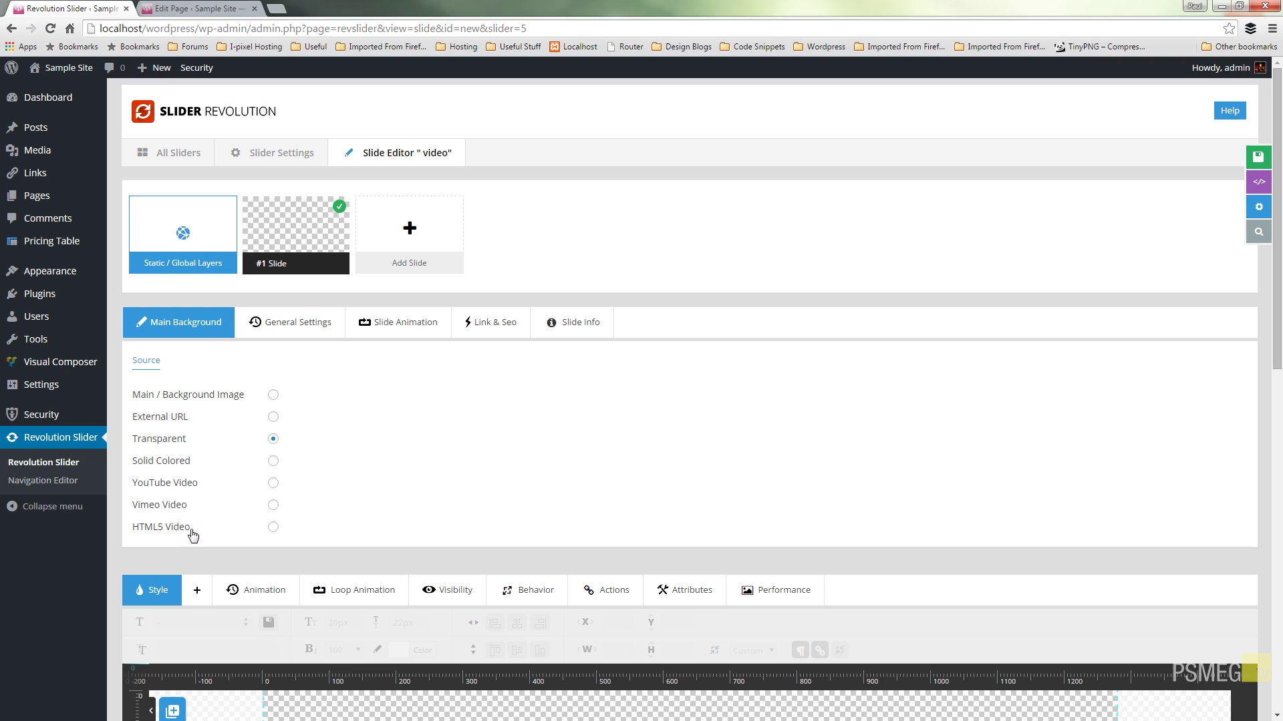
left_click(272, 483)
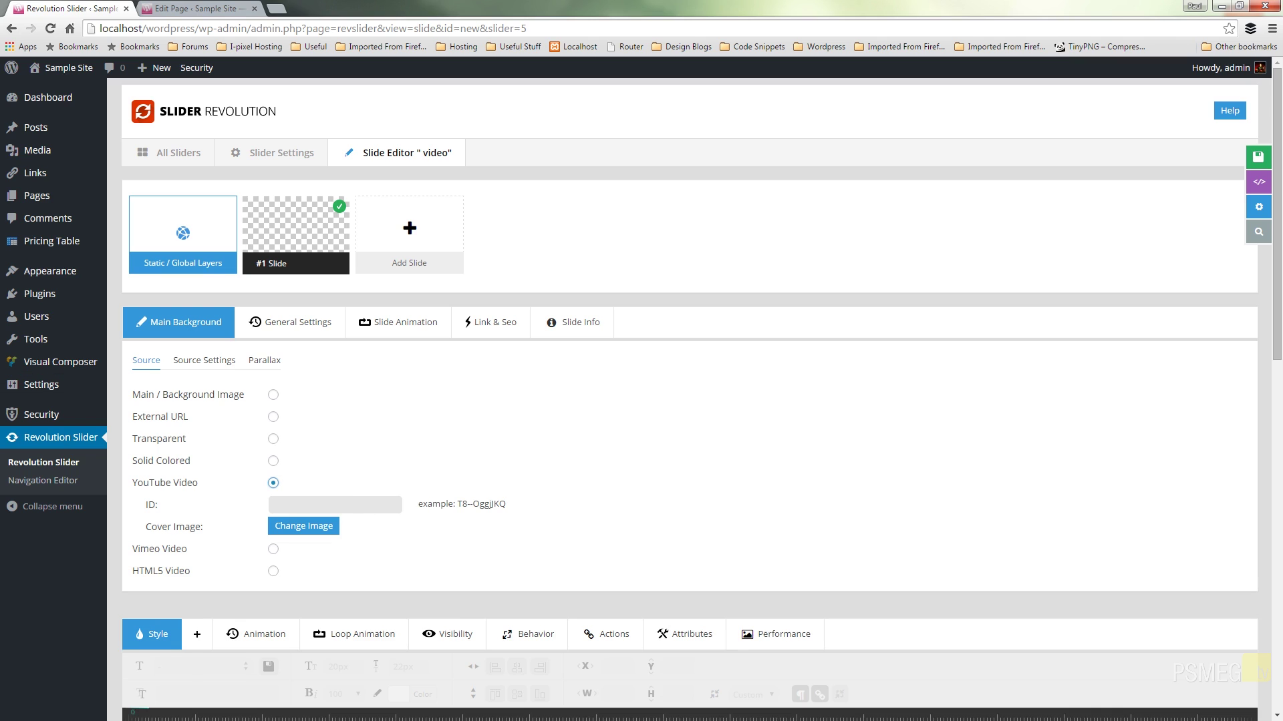
left_click_drag(0, 40, 679, 11)
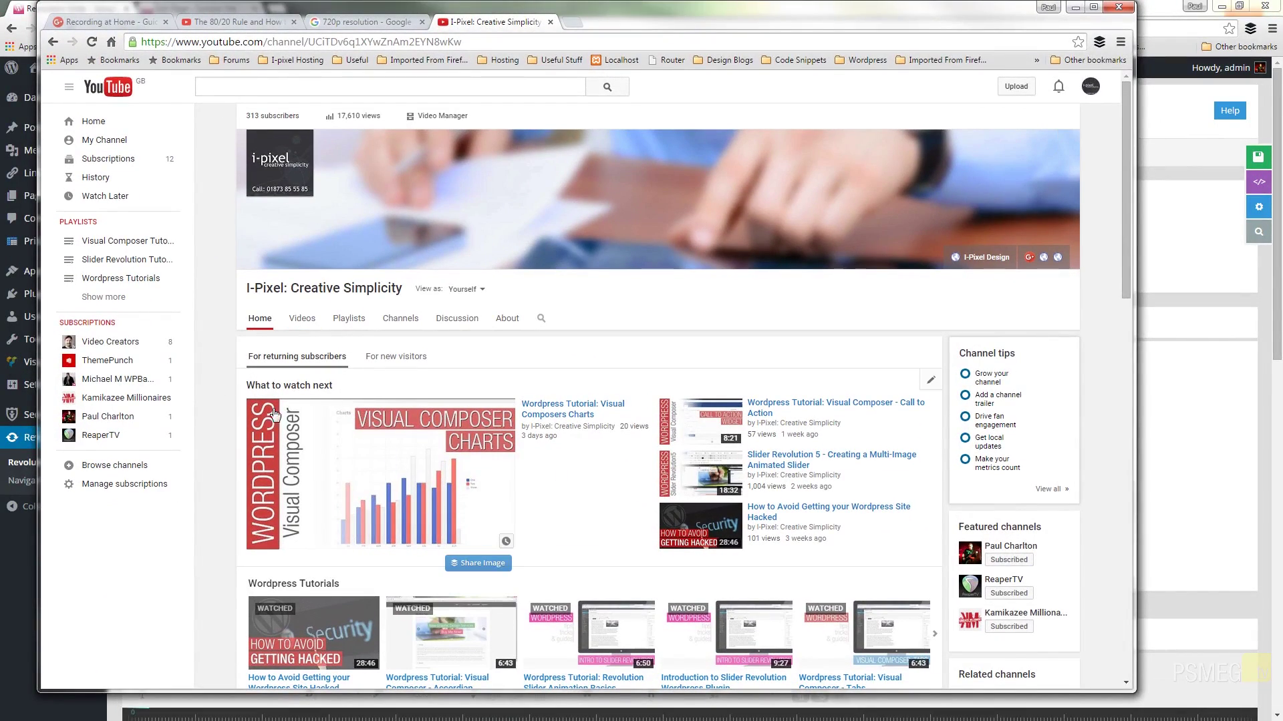
Step: Copy the Visual Composers Charts video's ID from its YouTube address, then close the window
left_click(571, 420)
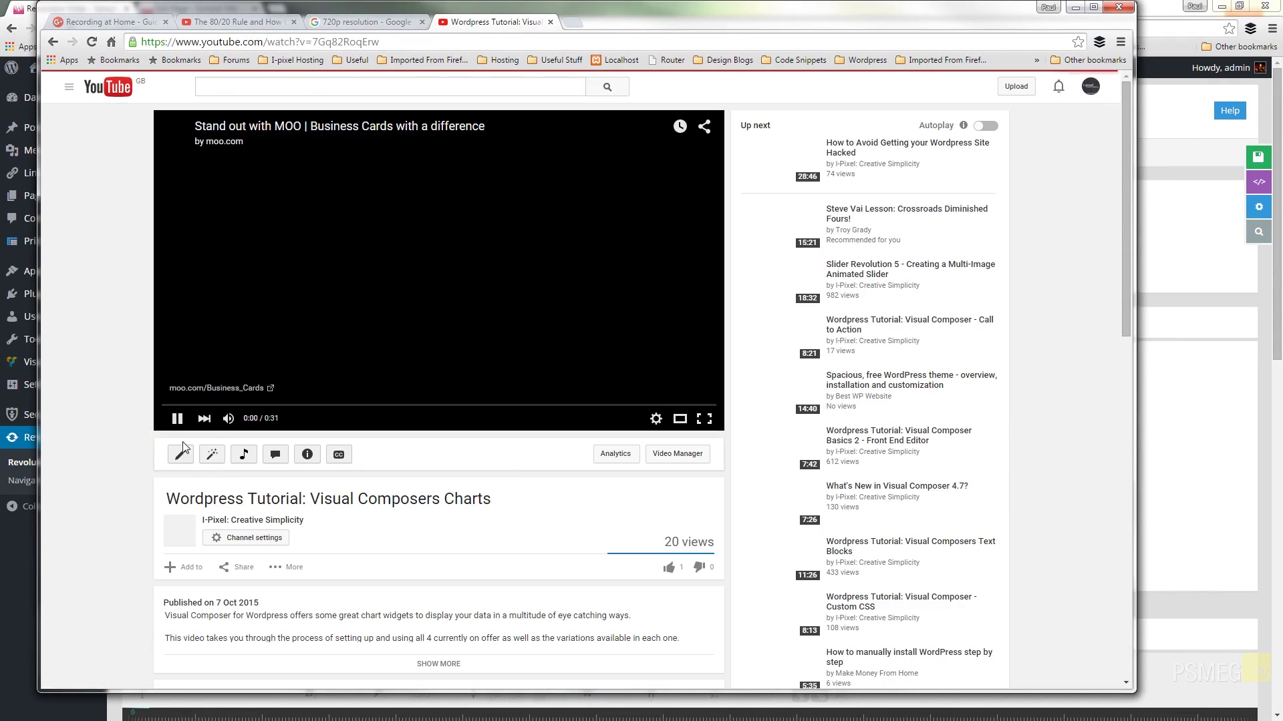
left_click(176, 420)
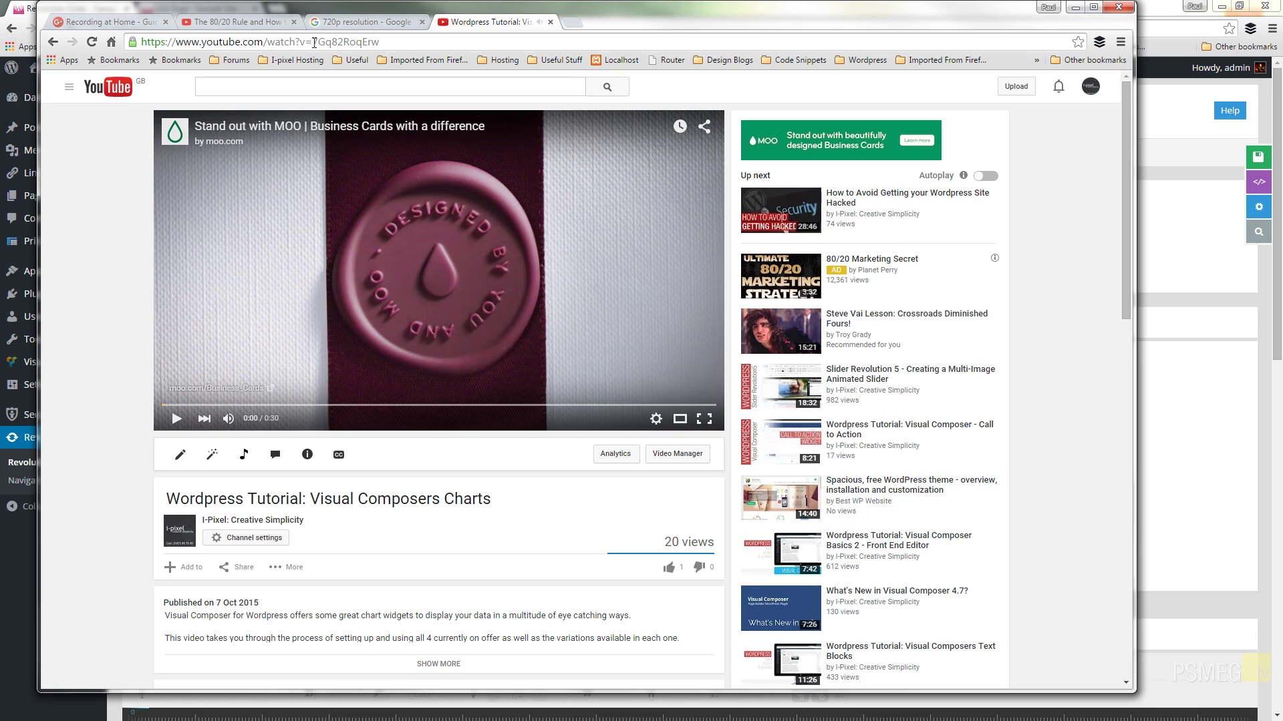
left_click_drag(313, 41, 386, 42)
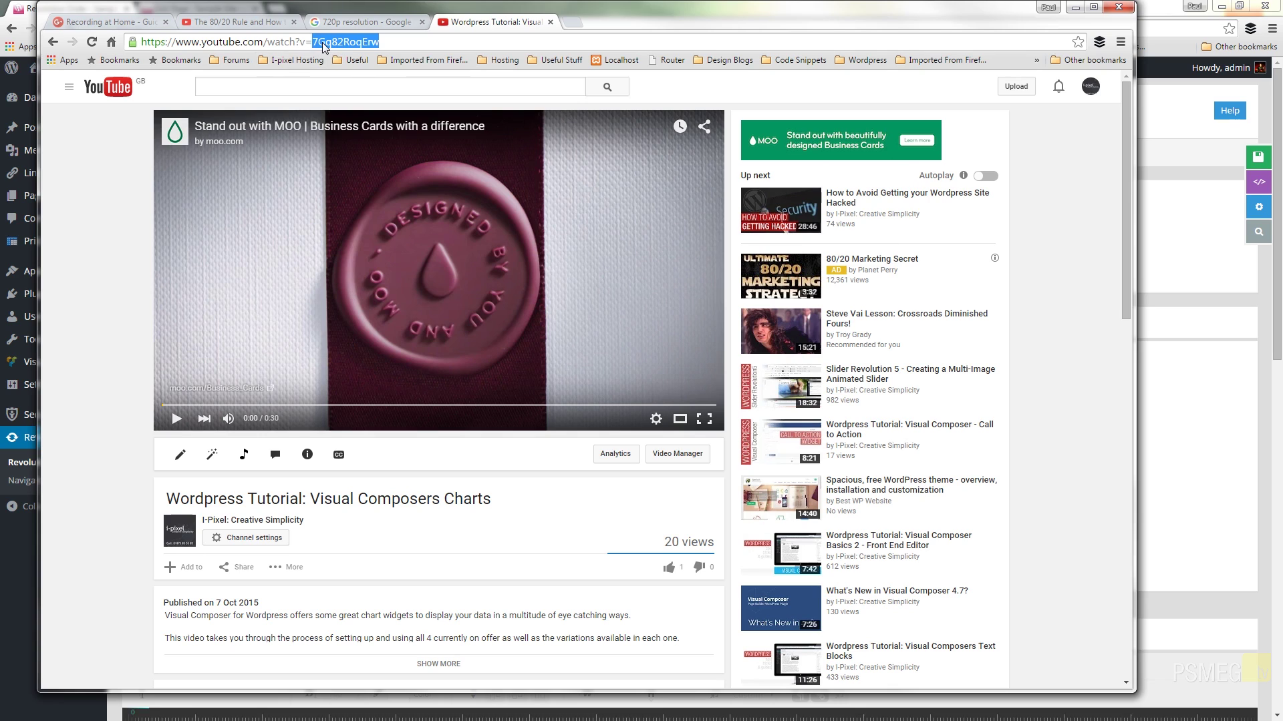
right_click(346, 47)
left_click(364, 89)
left_click(1075, 7)
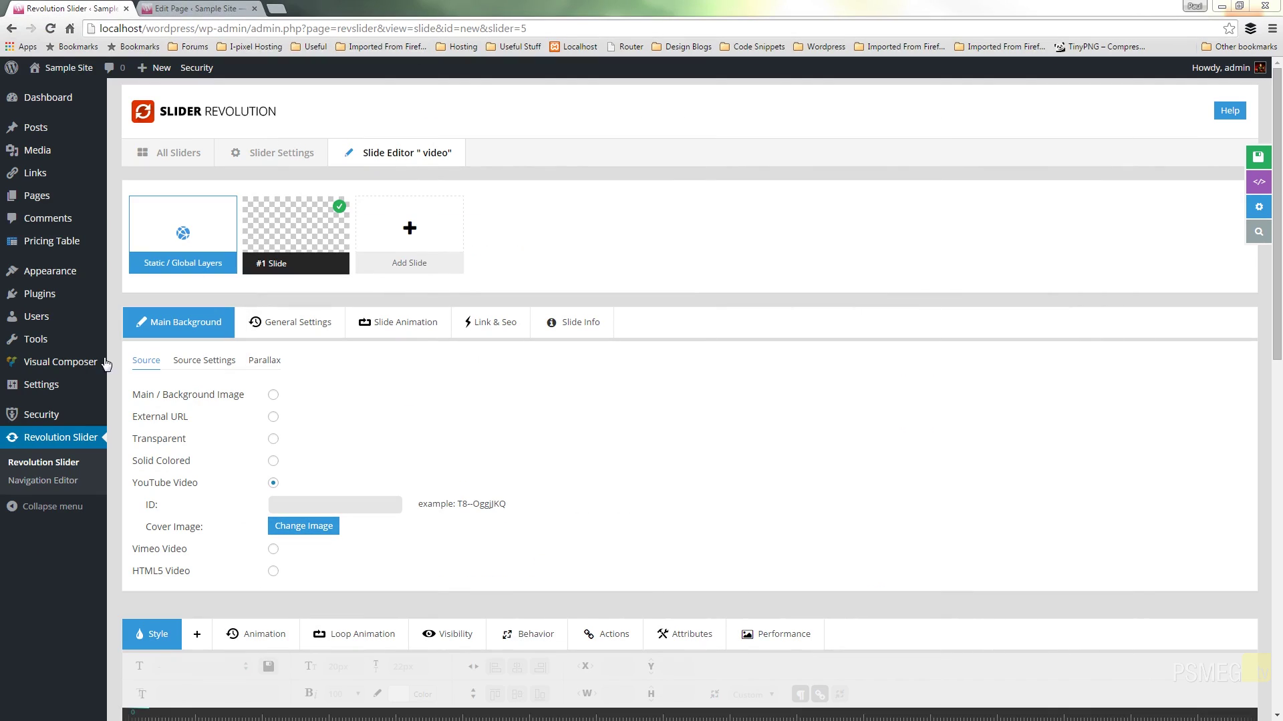
Step: Paste the copied ID 7Gq82RoqErw into the YouTube ID field
left_click(318, 506)
right_click(318, 505)
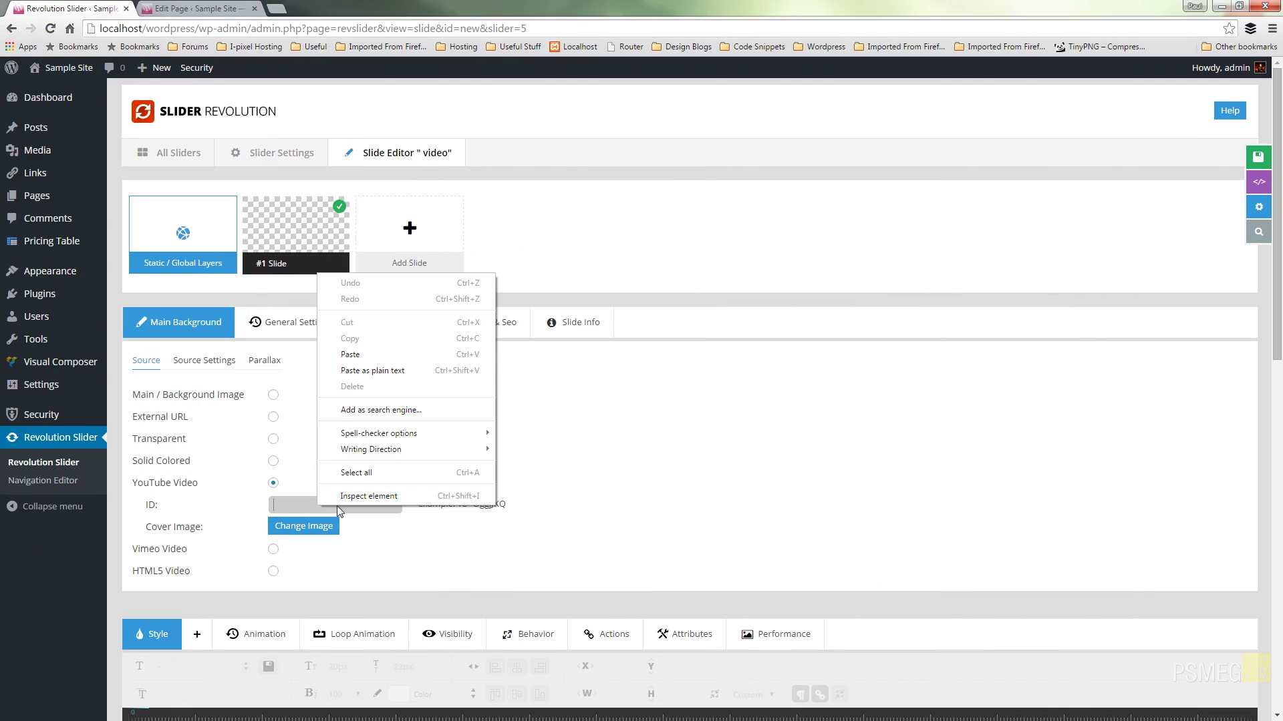
left_click(354, 369)
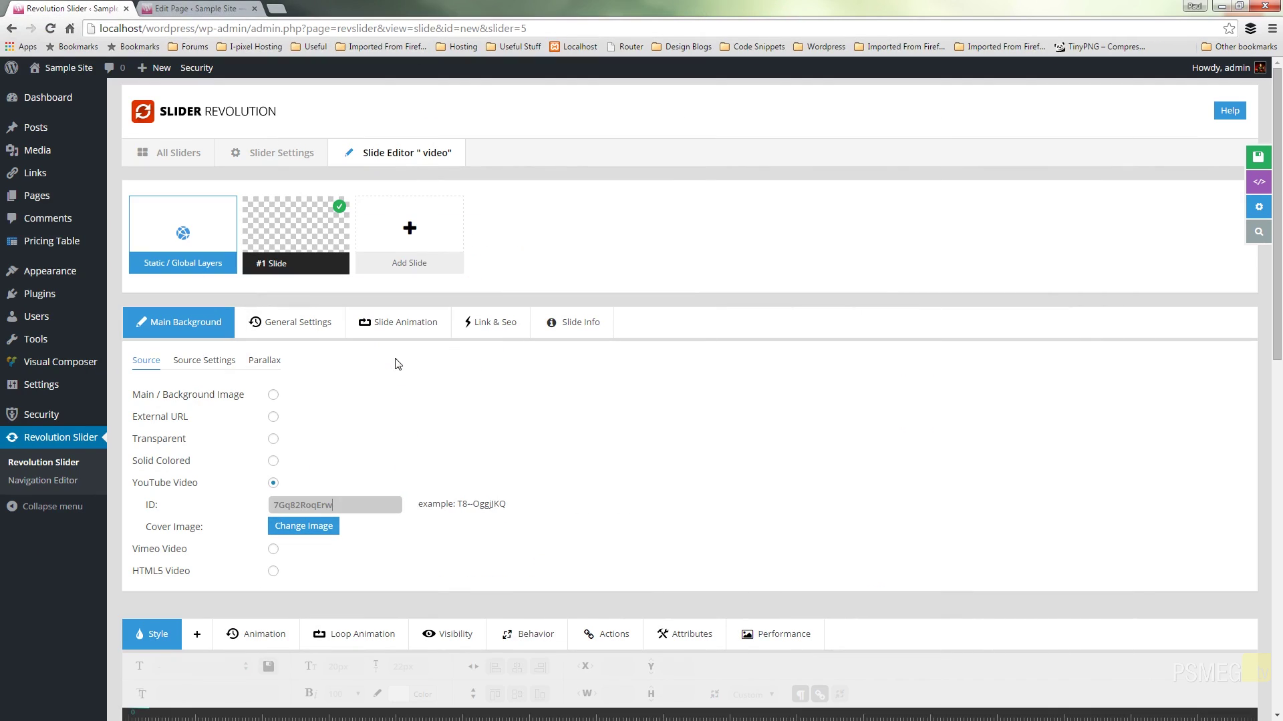
Step: Set the Chrysanthemum image as the video's cover image
left_click(328, 527)
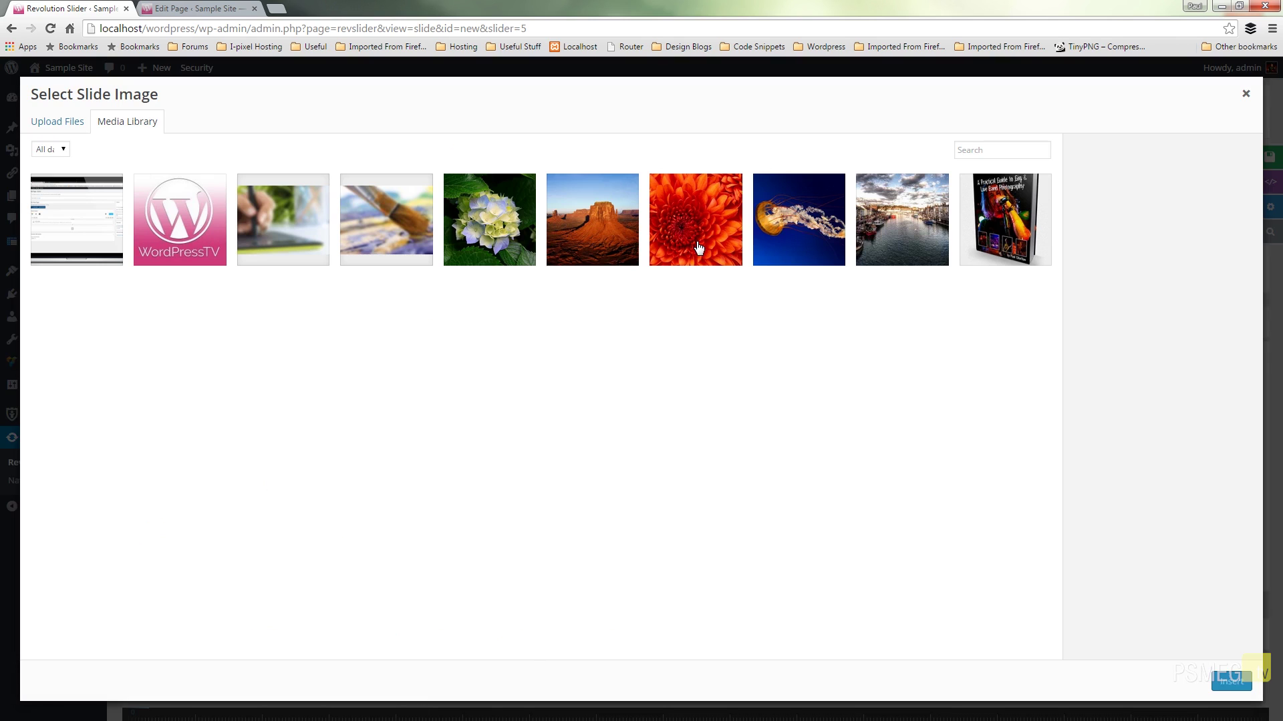
left_click(696, 249)
left_click(1225, 681)
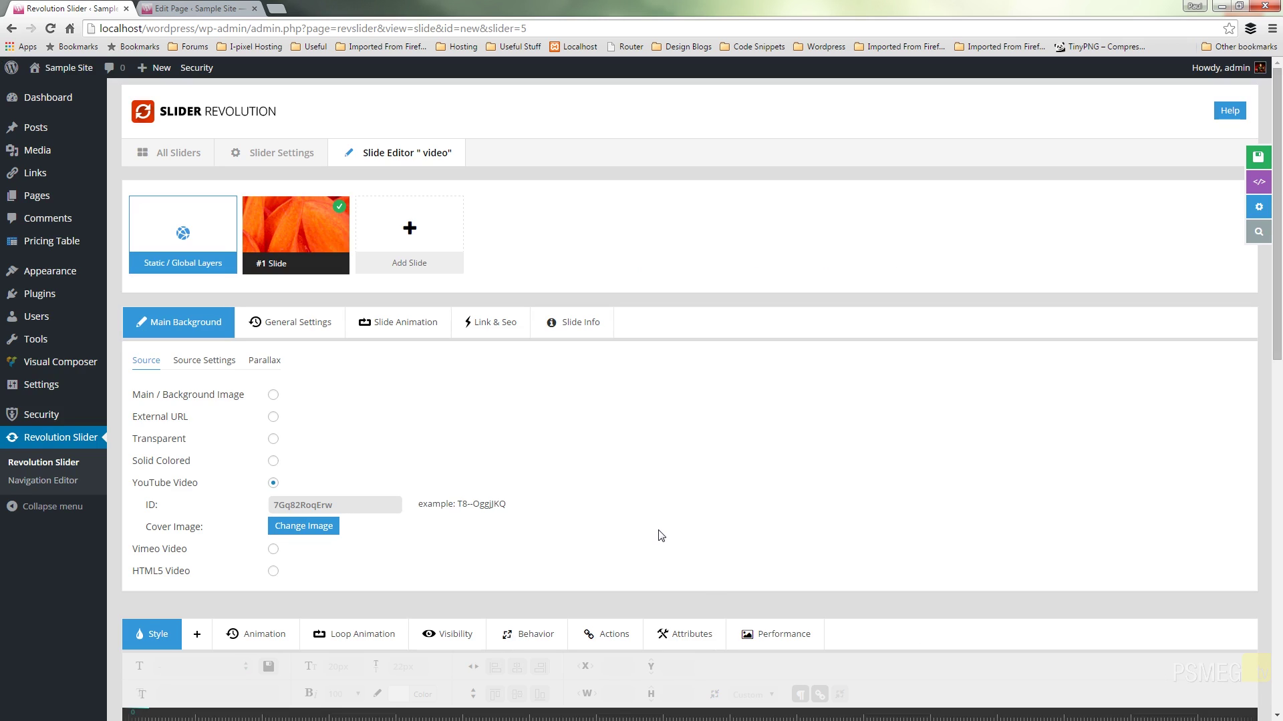
Step: Review the video source settings, leaving start/end times empty and playback speed at 1
left_click(214, 364)
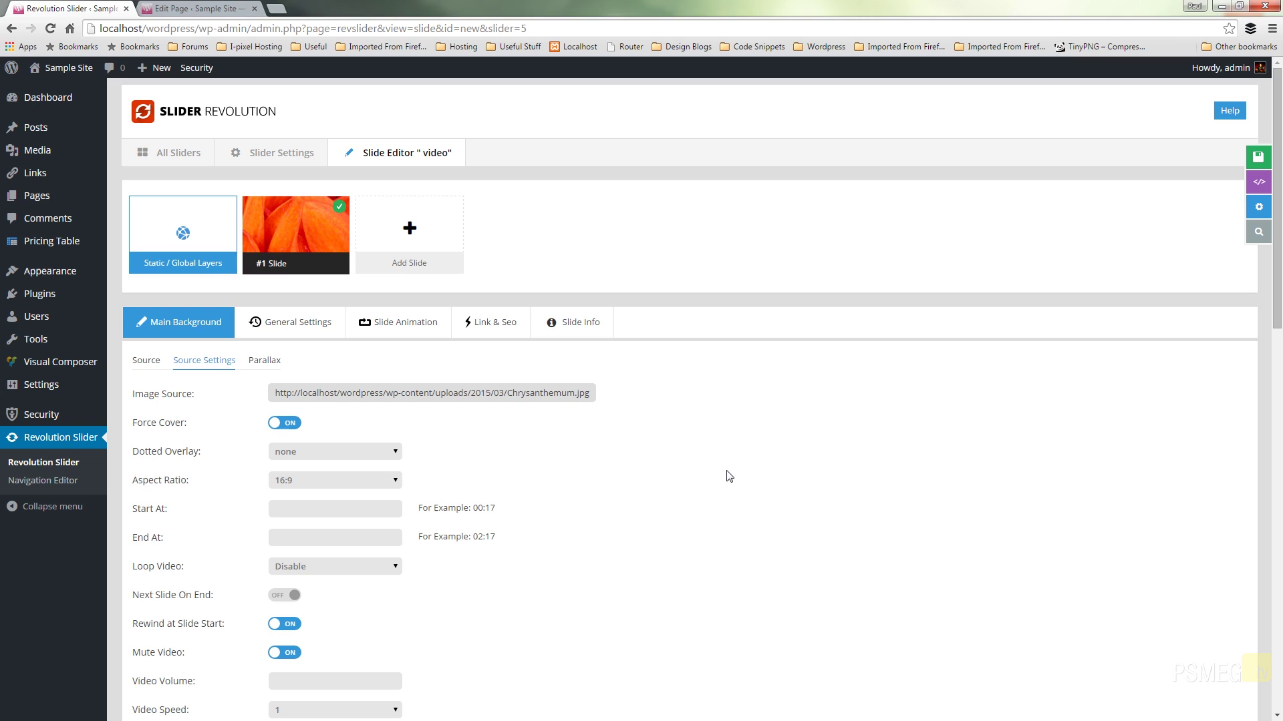
scroll(729, 476, "down", 2)
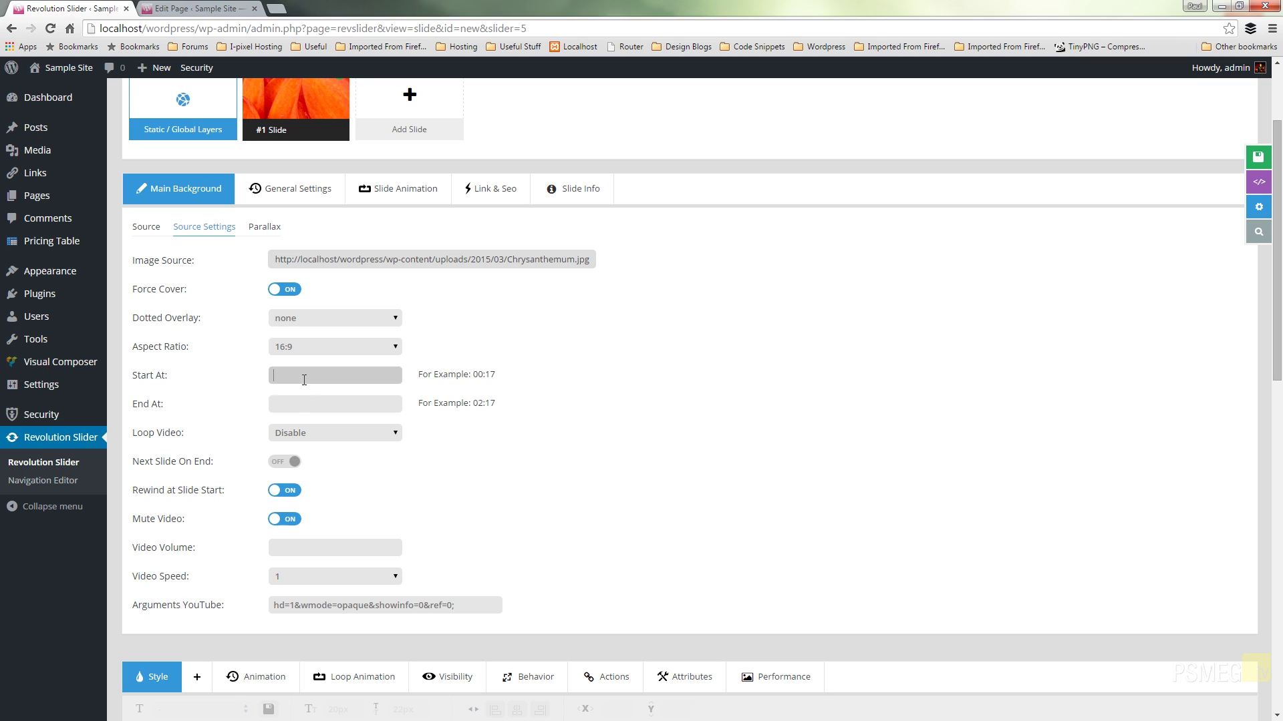
left_click(304, 409)
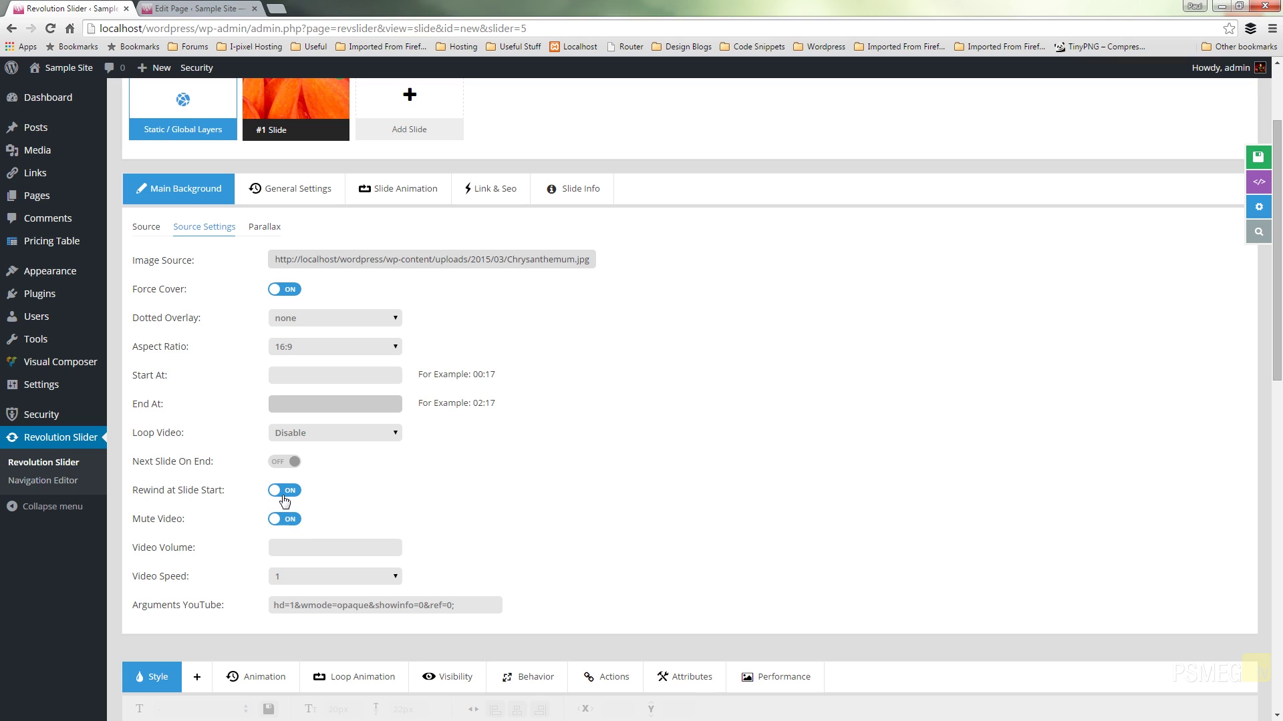
left_click(348, 583)
left_click(473, 525)
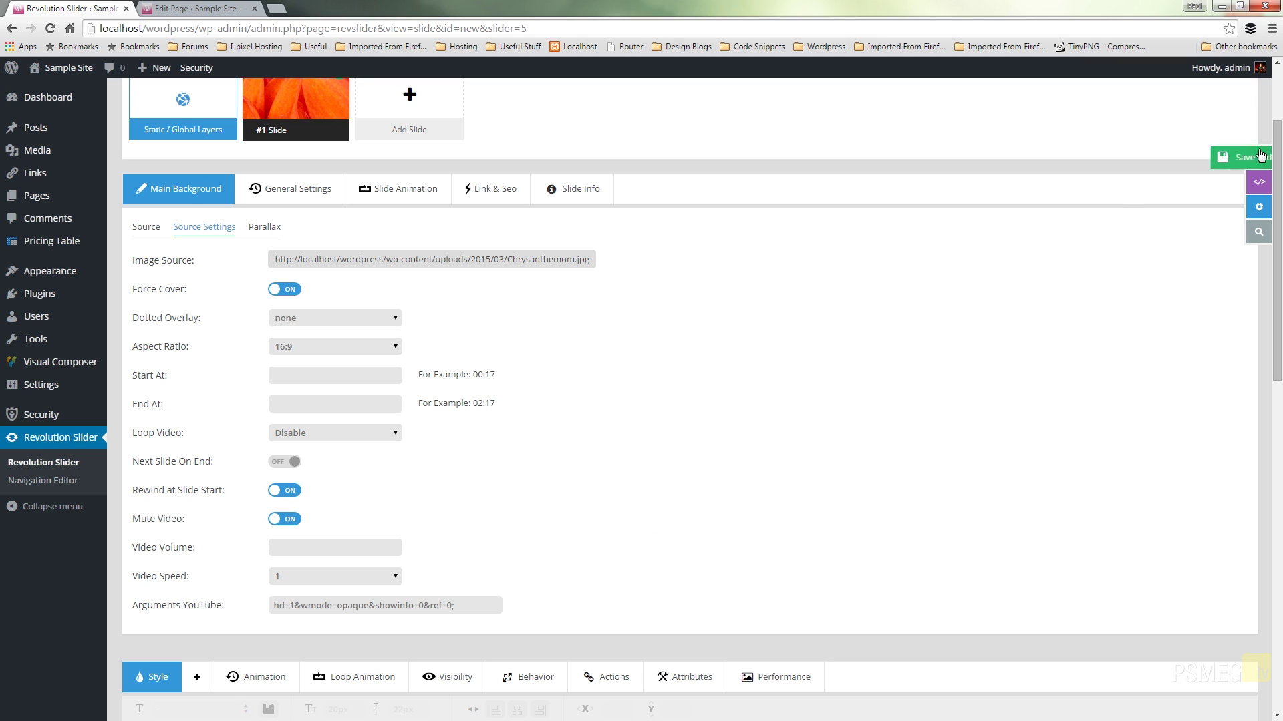
Step: Save the slide, reload the editor, and scroll down to the chrysanthemum canvas
left_click(1240, 160)
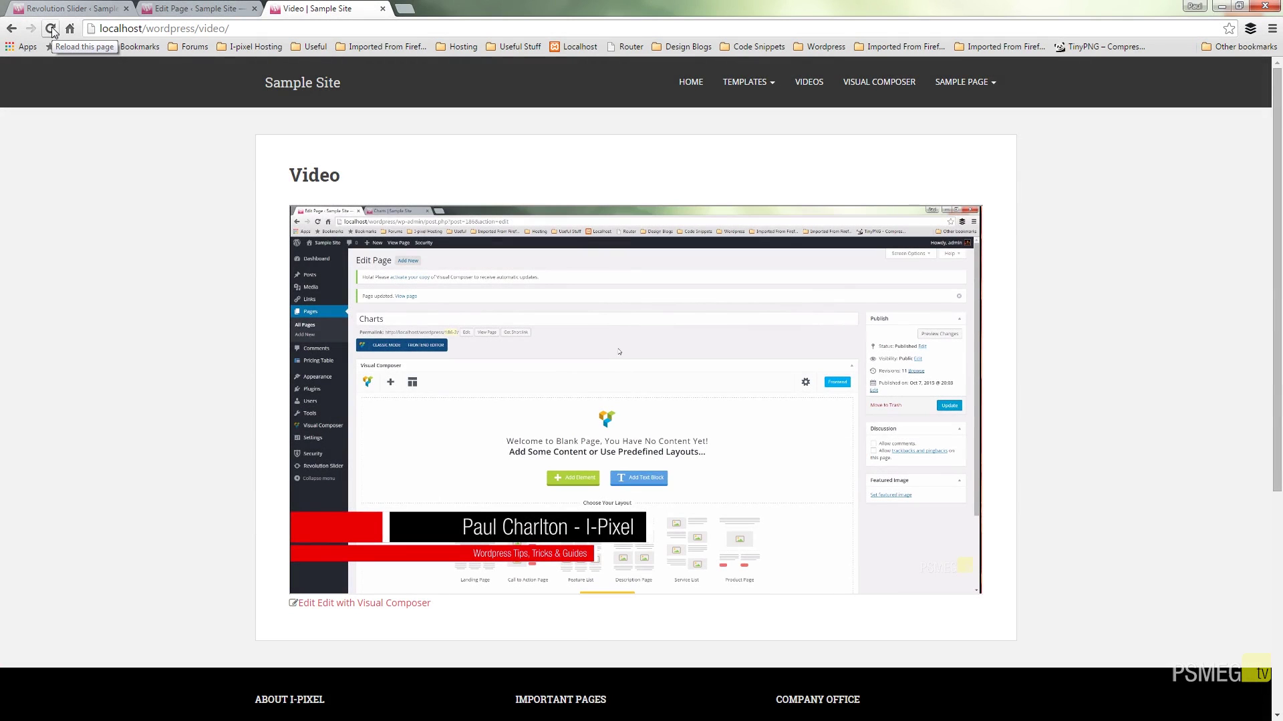
left_click(51, 29)
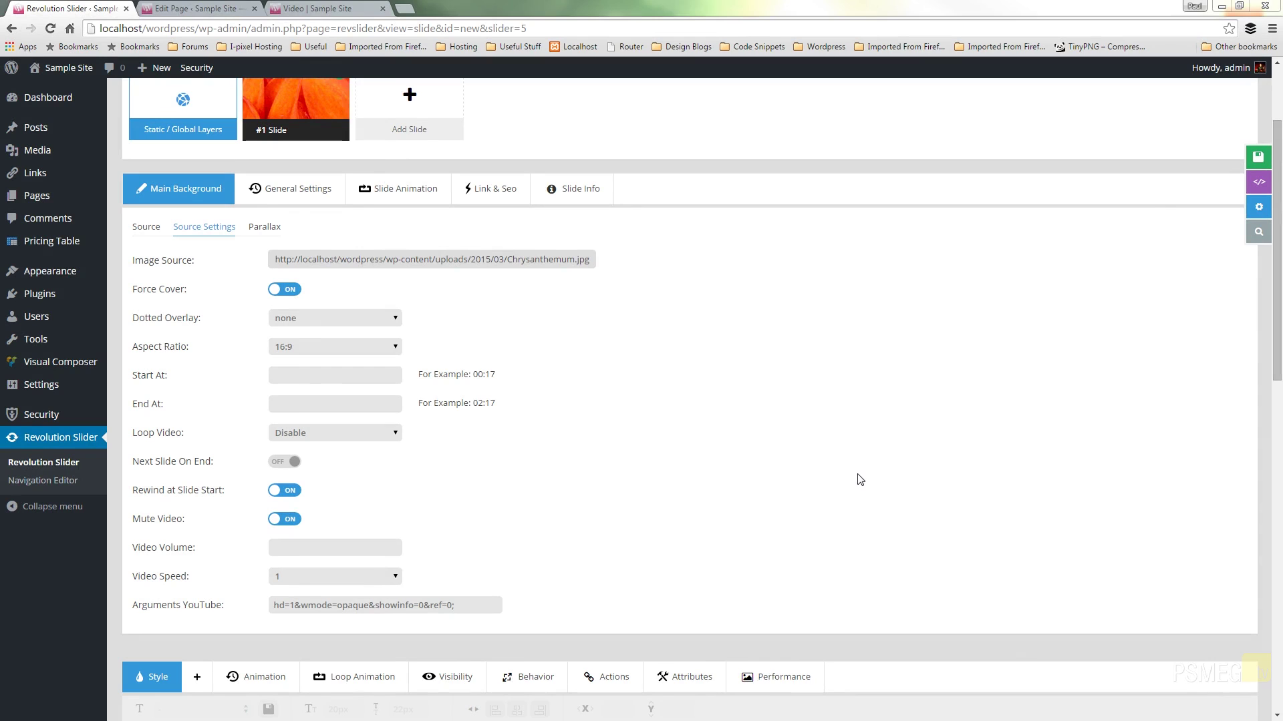
scroll(960, 461, "down", 8)
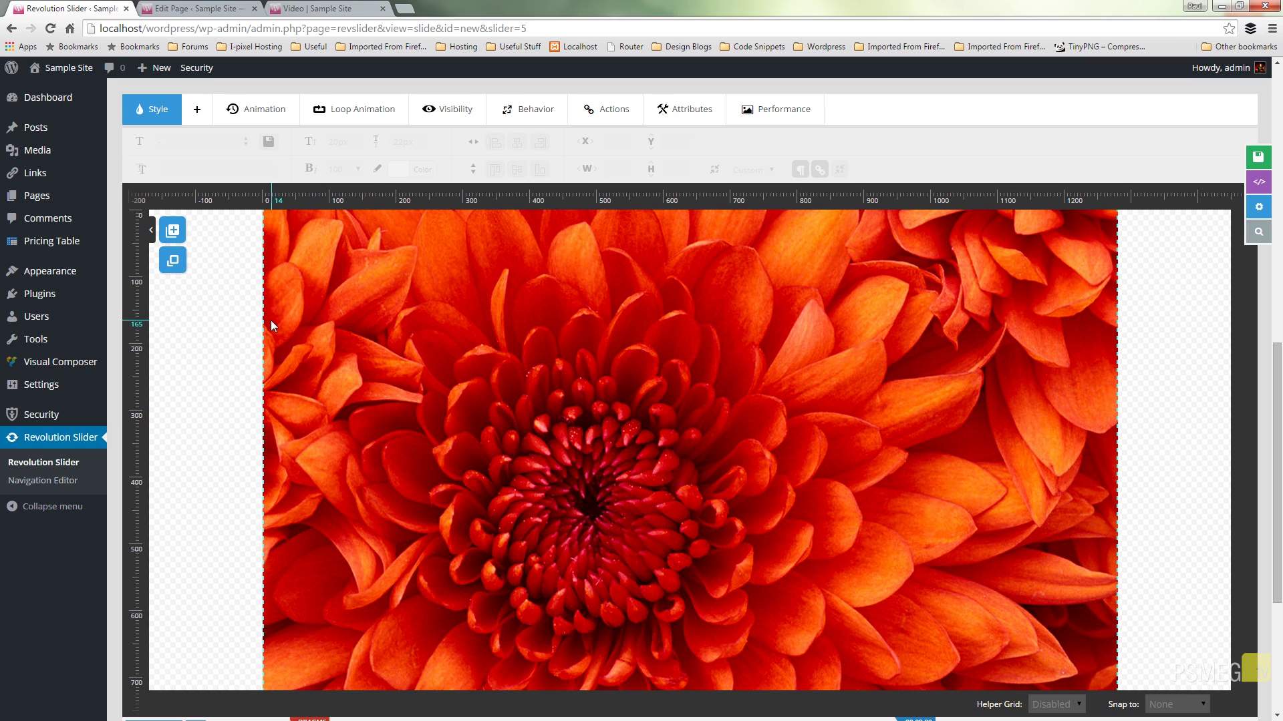
Step: Add a rounded arrow button layer with the text 'Buy NOW!'
mouse_move(172, 234)
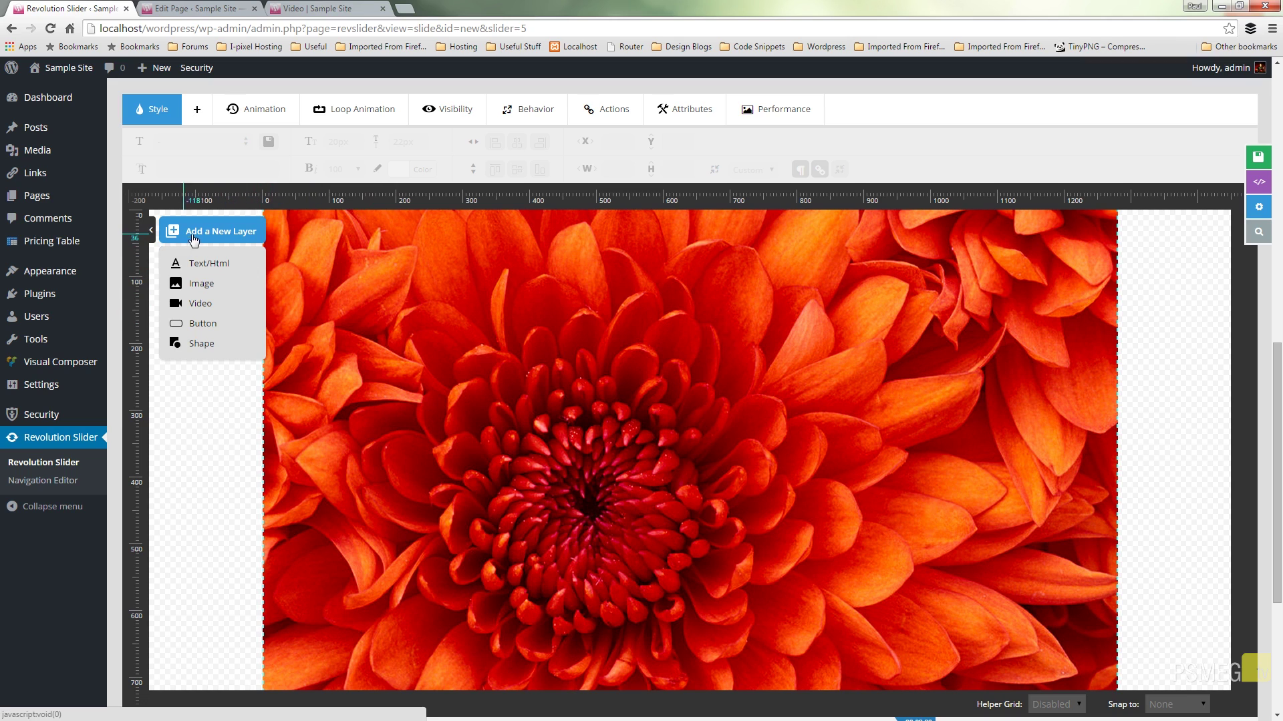
left_click(200, 323)
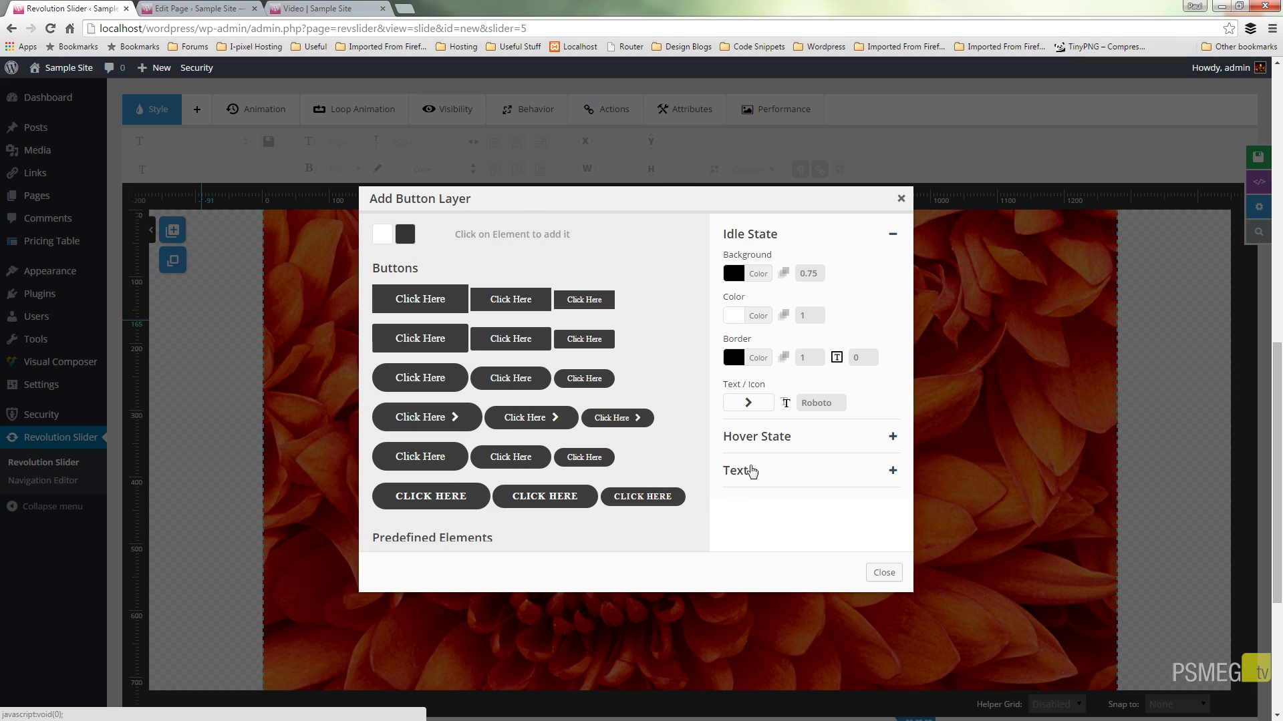
left_click(769, 471)
left_click_drag(775, 320, 704, 324)
key("BackSpace")
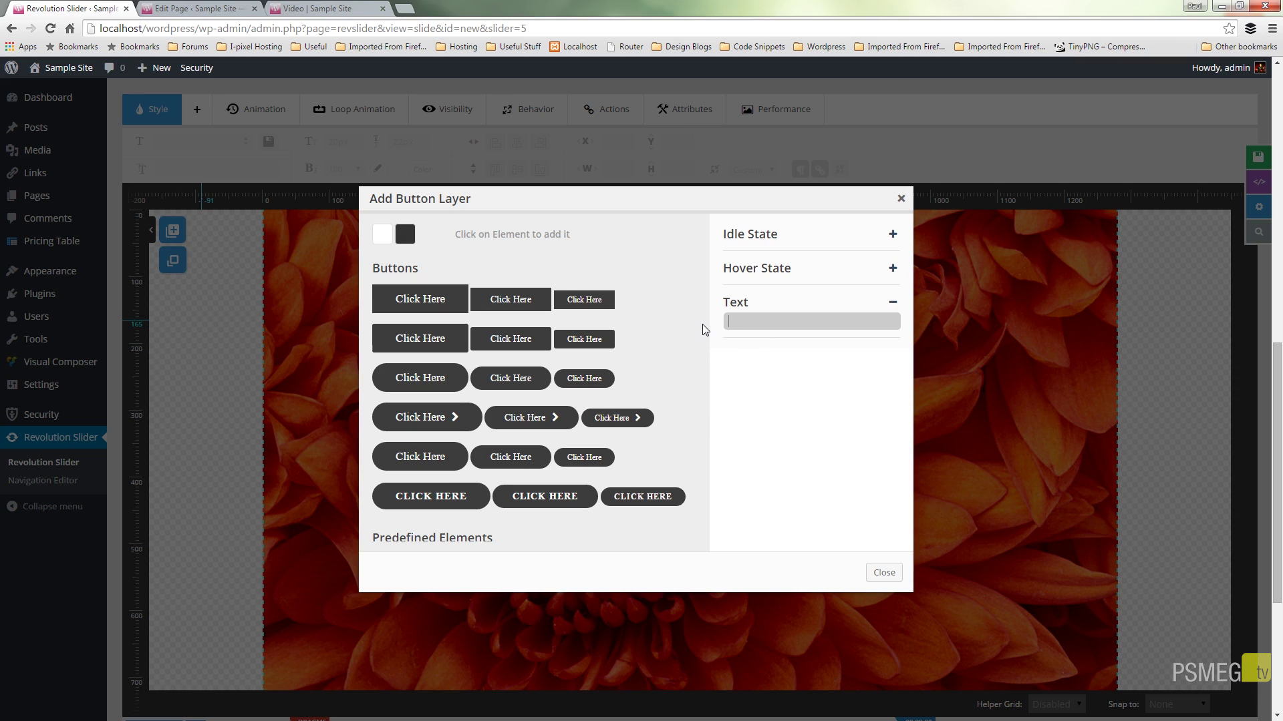
type("Buy NOW!")
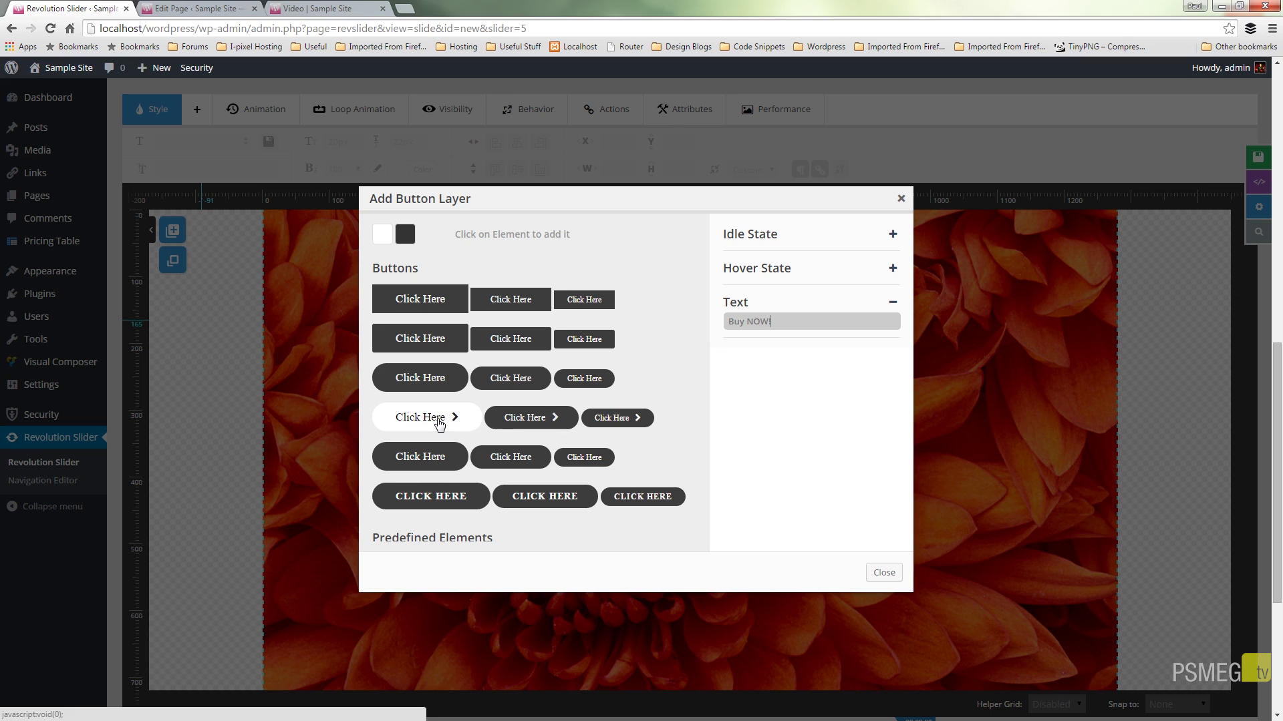
left_click(438, 421)
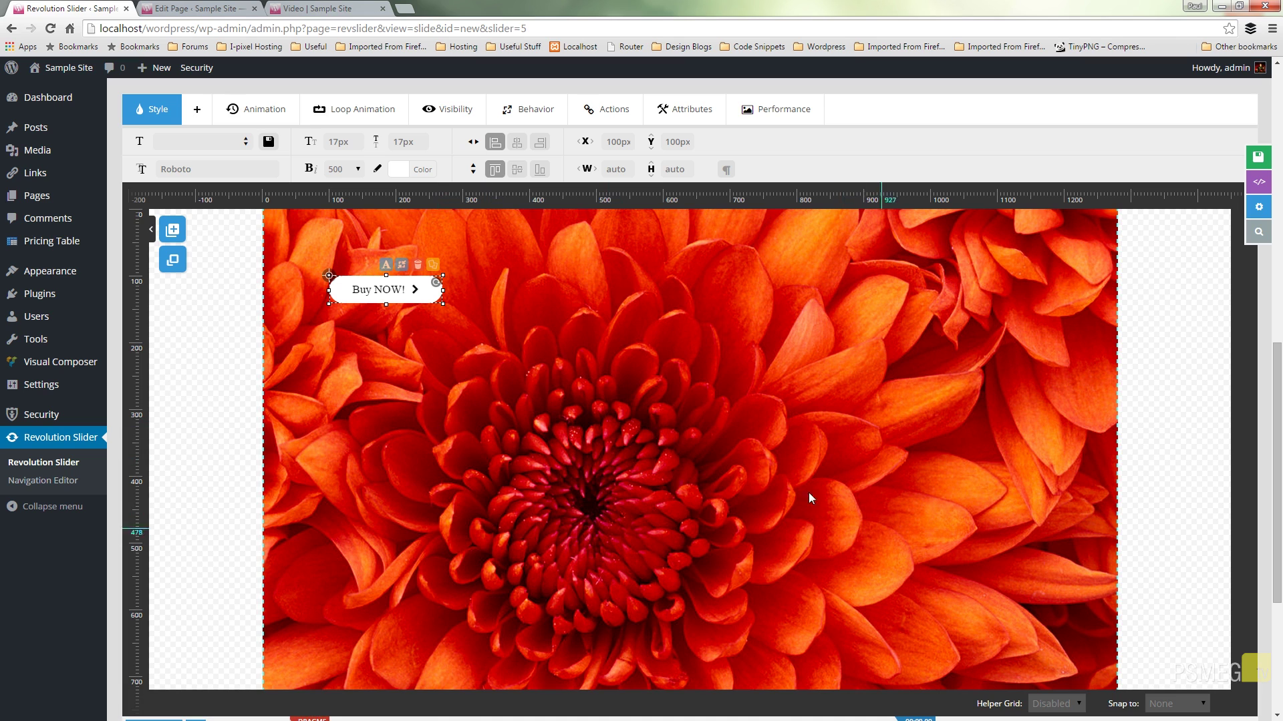
Step: Move the Buy NOW! button toward the slide's lower right corner
scroll(903, 423, "down", 2)
left_click_drag(419, 171, 1032, 520)
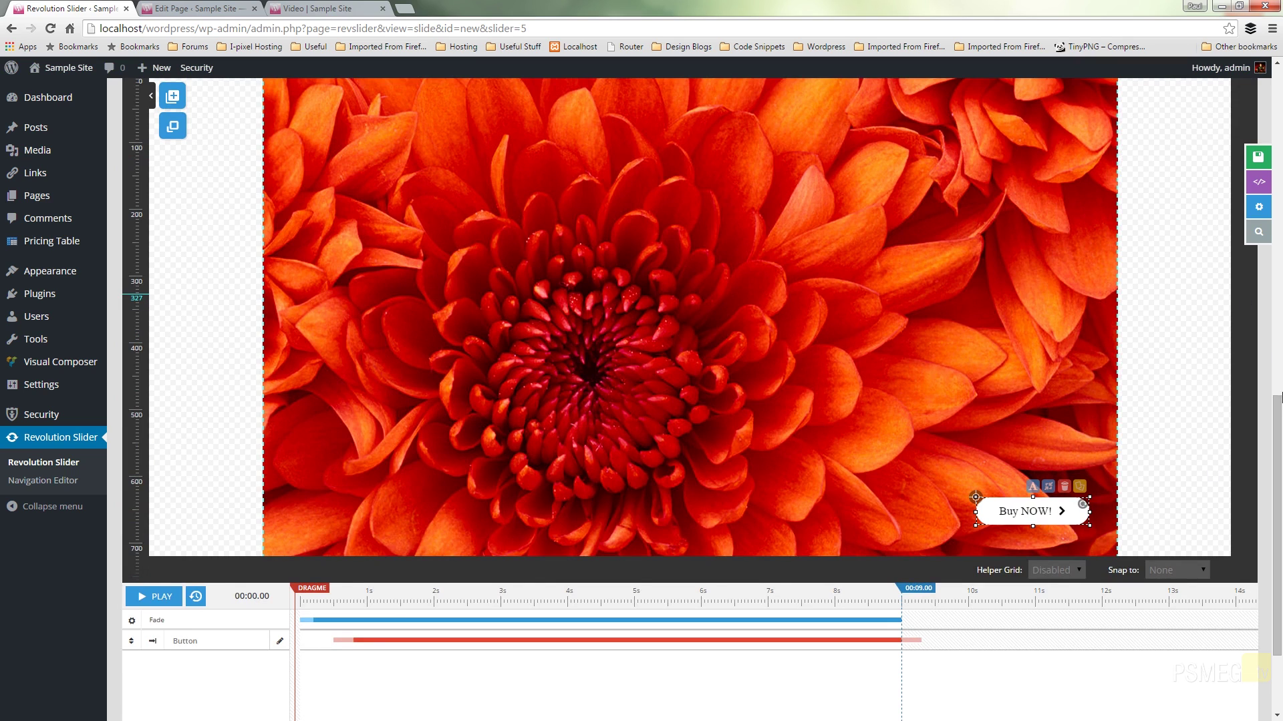
left_click_drag(1280, 426, 1279, 482)
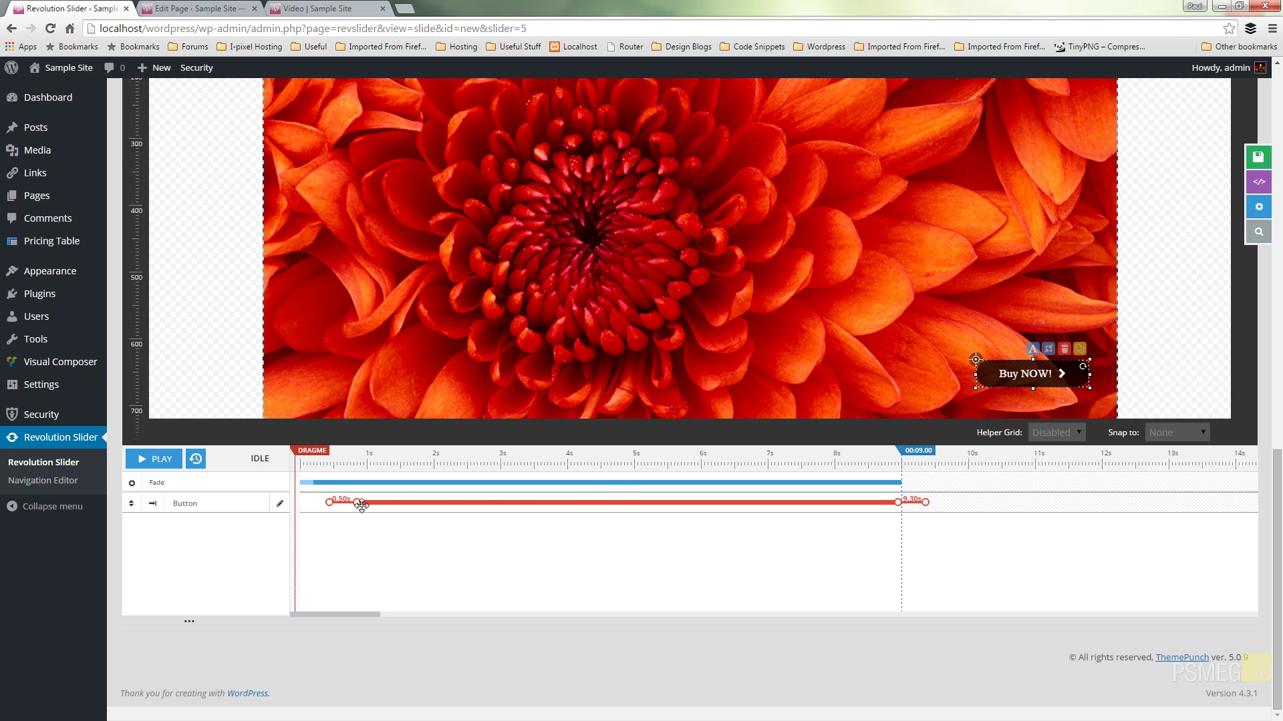
Step: Shift the button's timeline bar so it starts at 5060 ms and ends at 9300 ms
left_click_drag(358, 504, 674, 504)
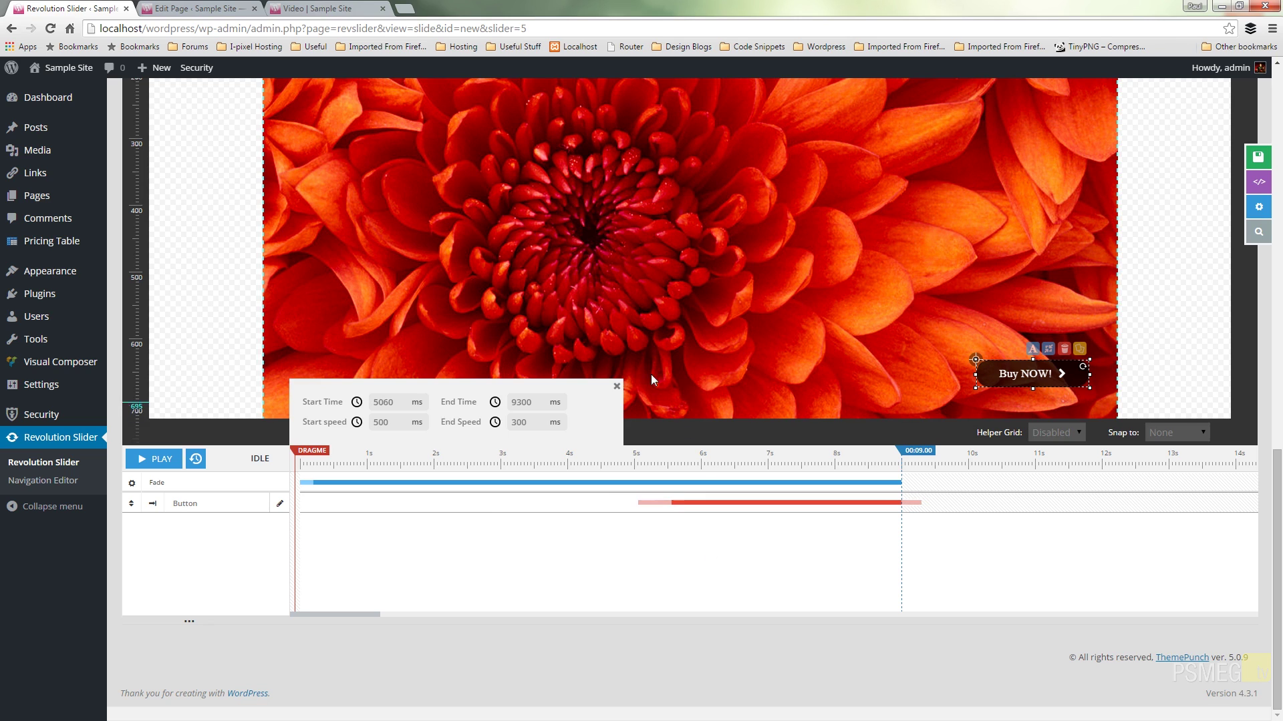
left_click(616, 386)
scroll(243, 466, "up", 6)
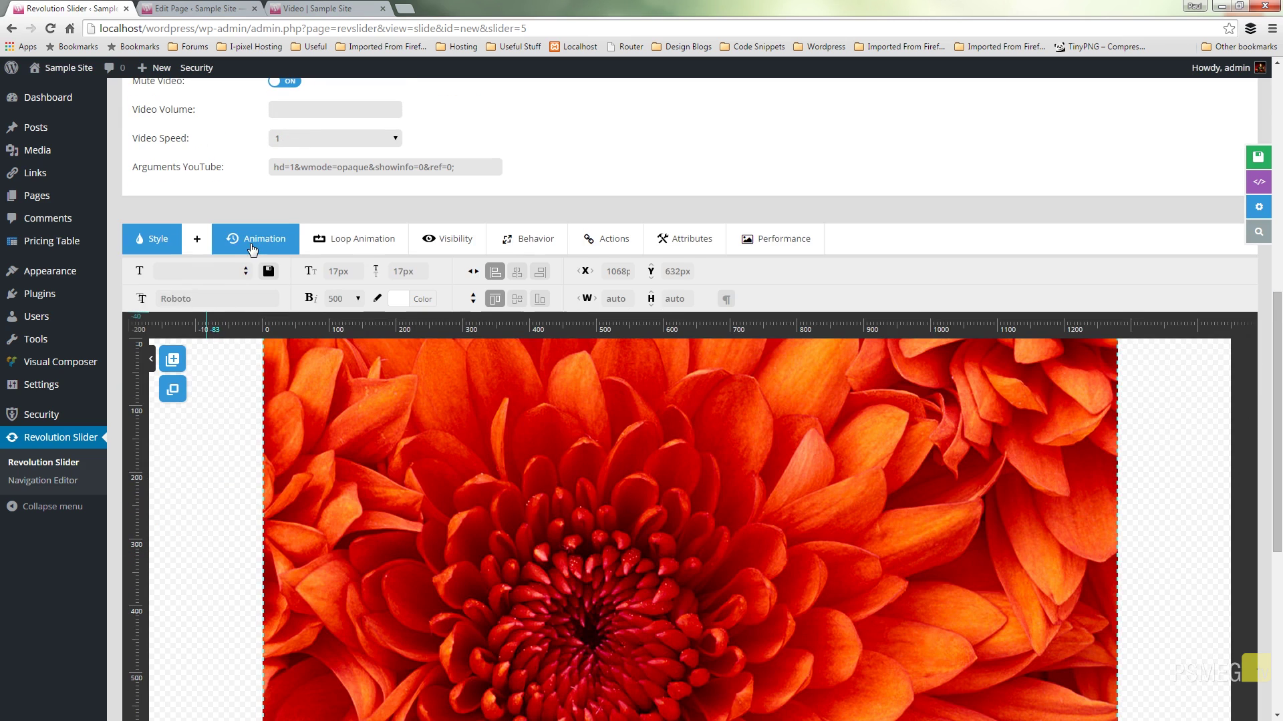
Step: Give the Buy NOW! button a Long-From-Right entrance and a Long-To-Bottom exit animation
left_click(266, 239)
left_click(278, 270)
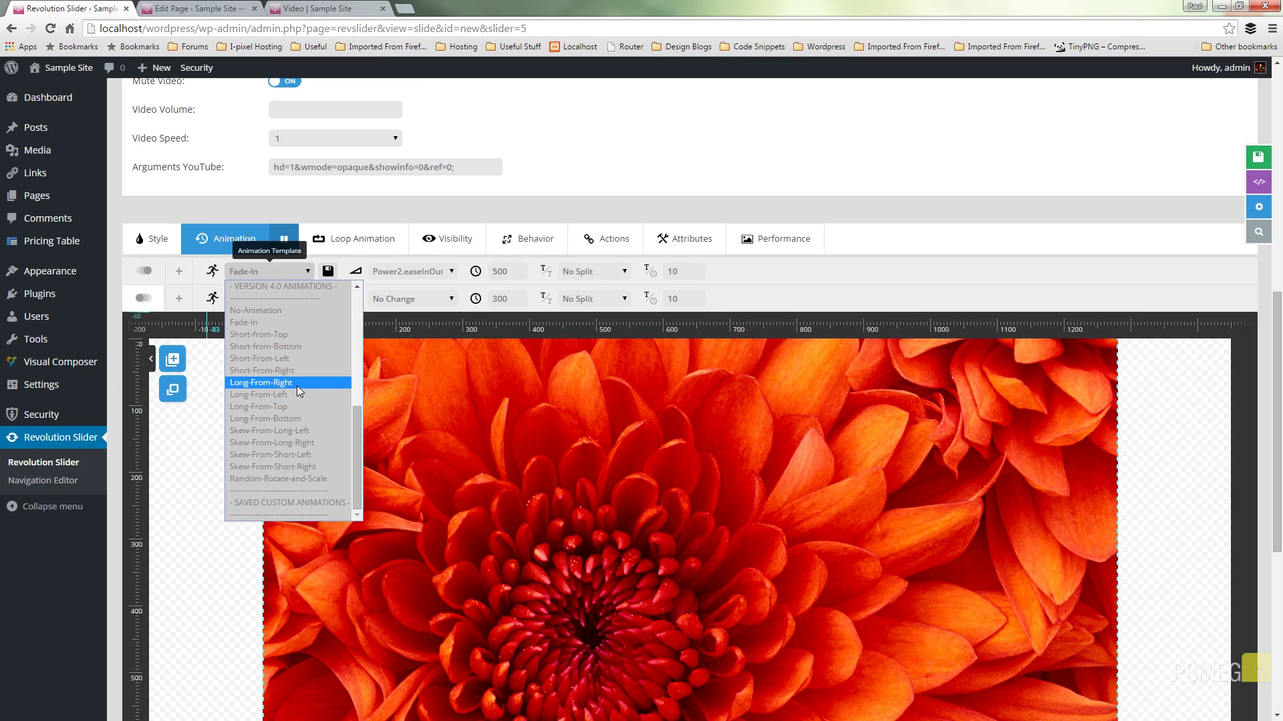
left_click(297, 386)
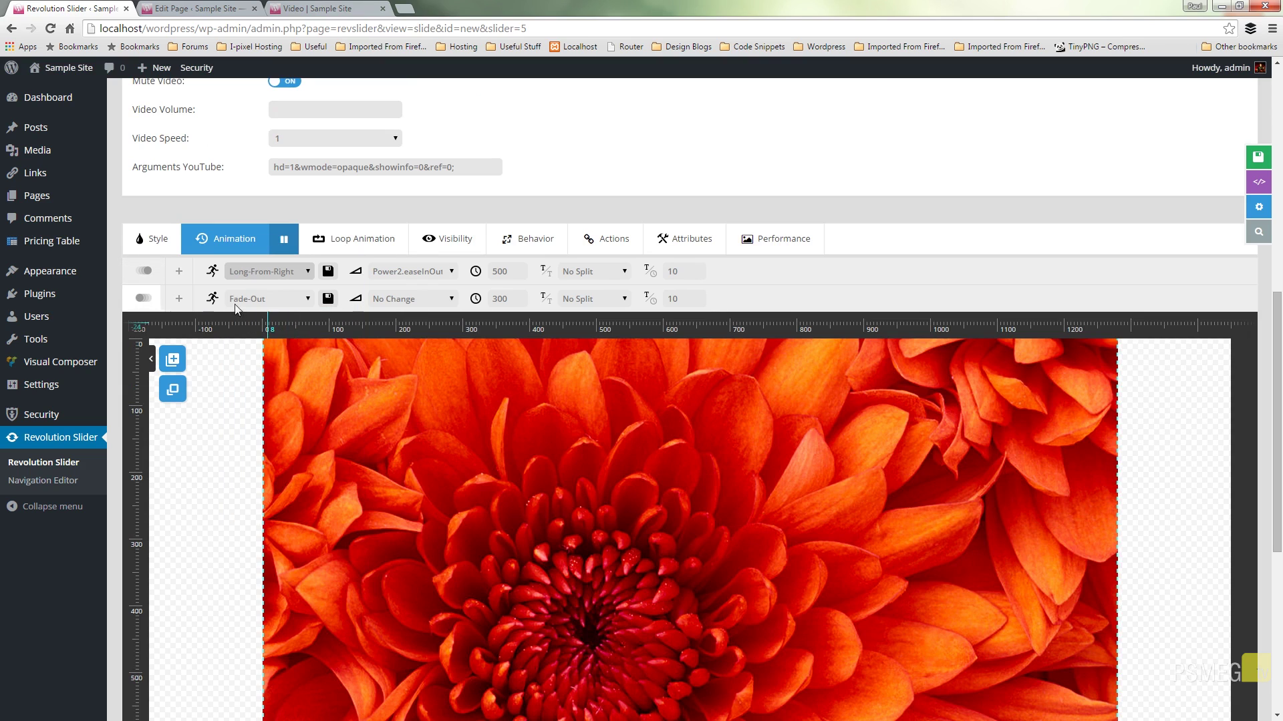
left_click(286, 302)
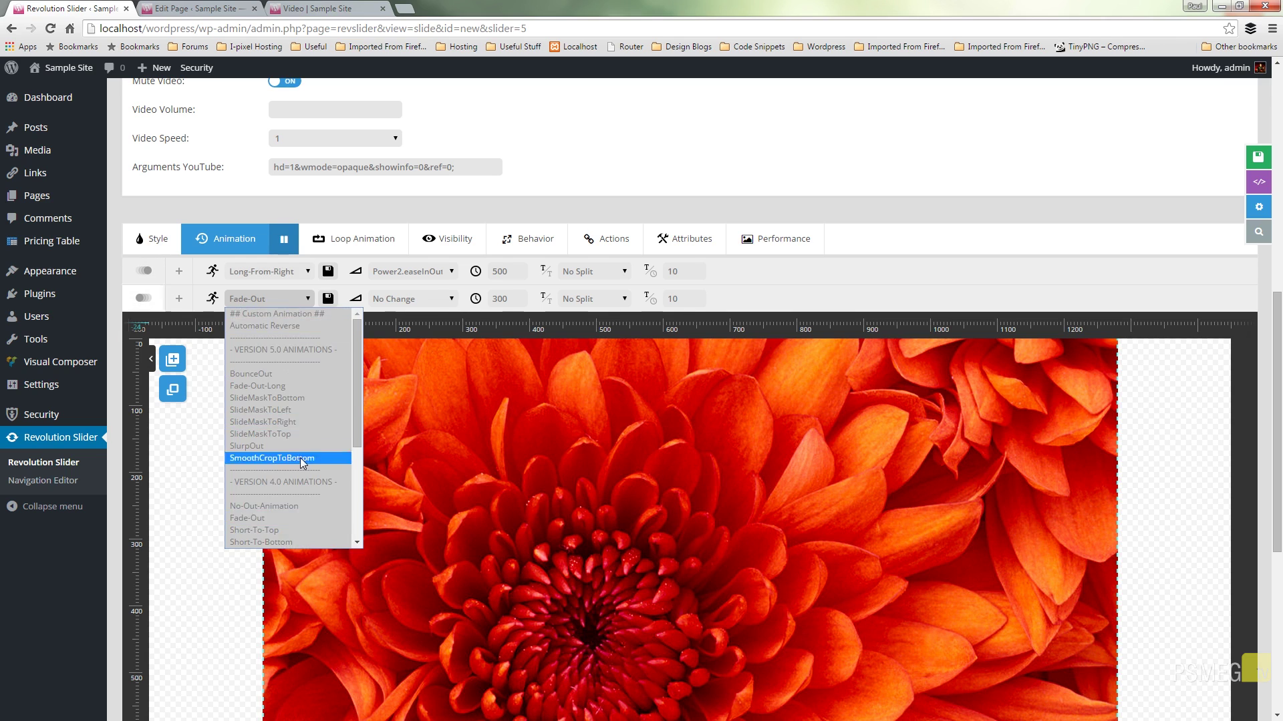
scroll(300, 458, "down", 3)
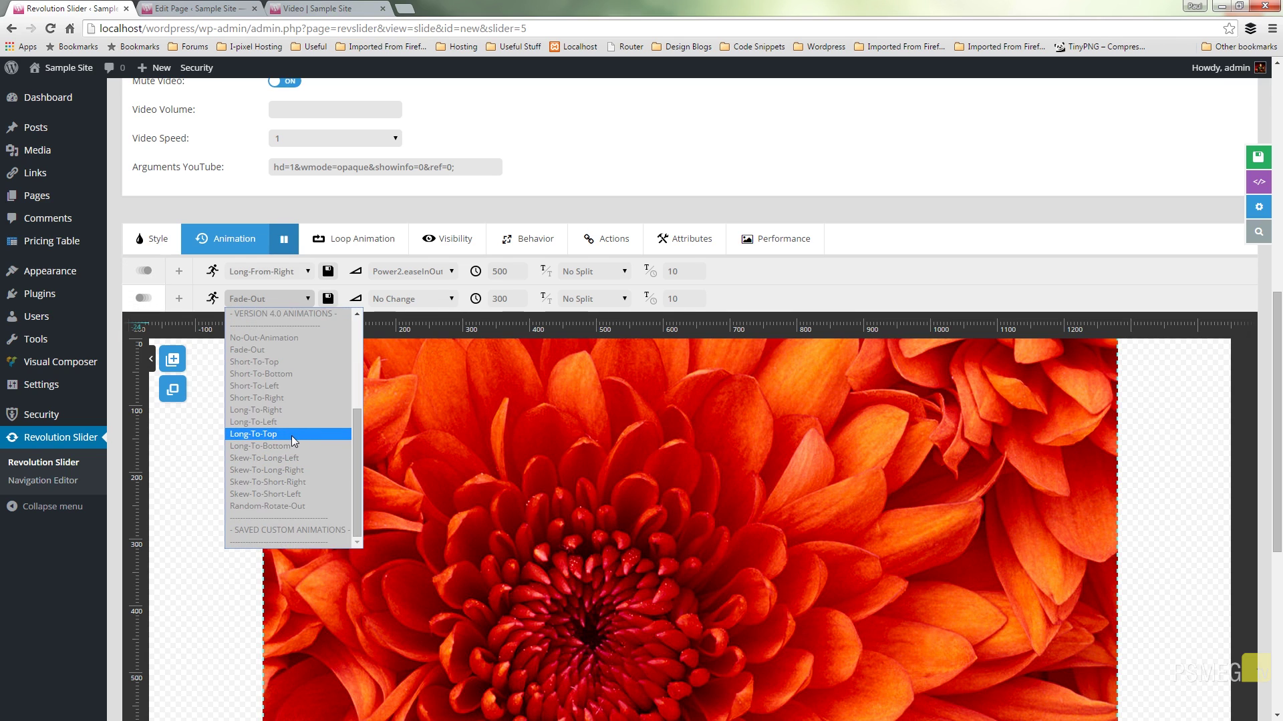
left_click(290, 447)
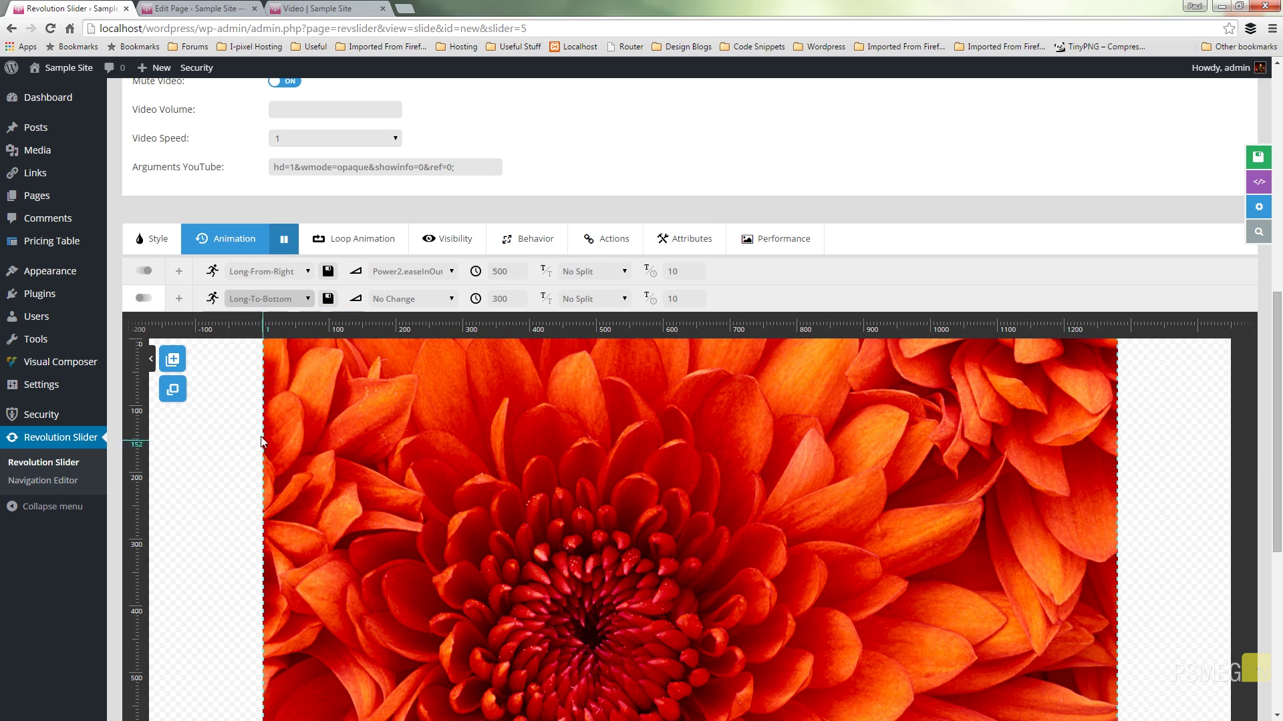
scroll(1089, 272, "down", 5)
scroll(1089, 282, "down", 1)
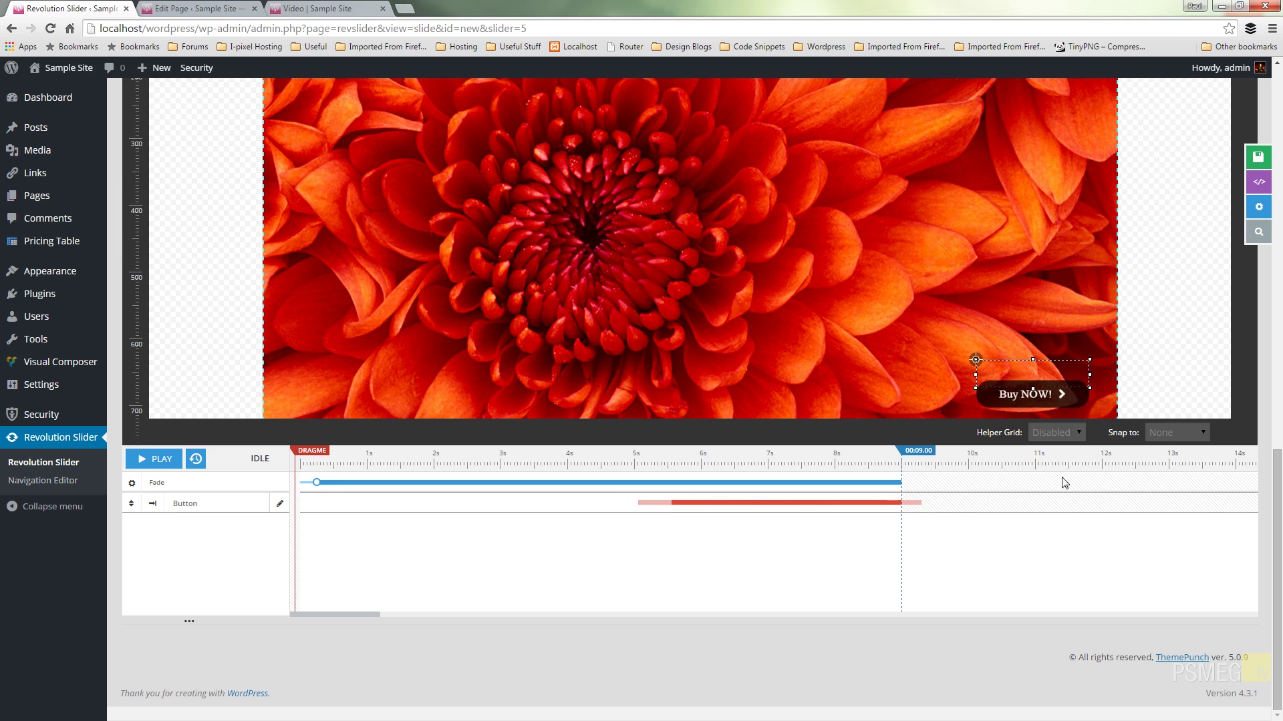
Step: Save the slide and reload the front-end Video page to preview the slider
left_click(1260, 163)
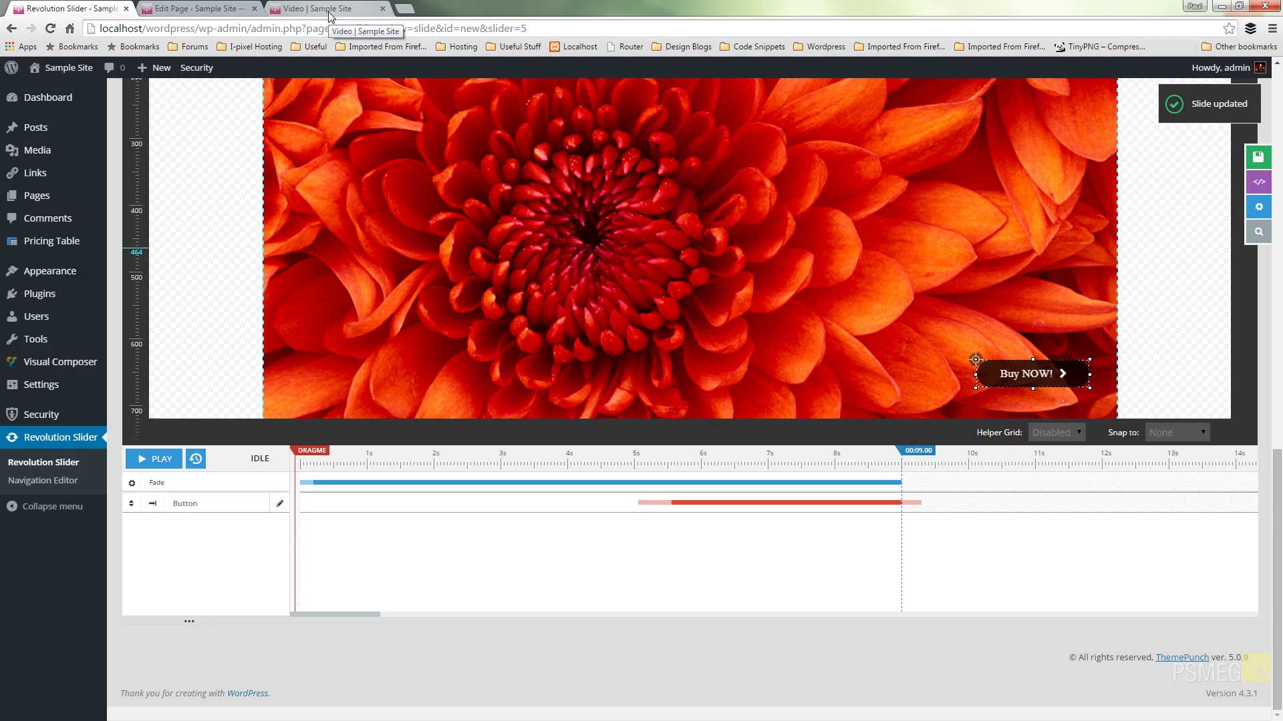
left_click(328, 10)
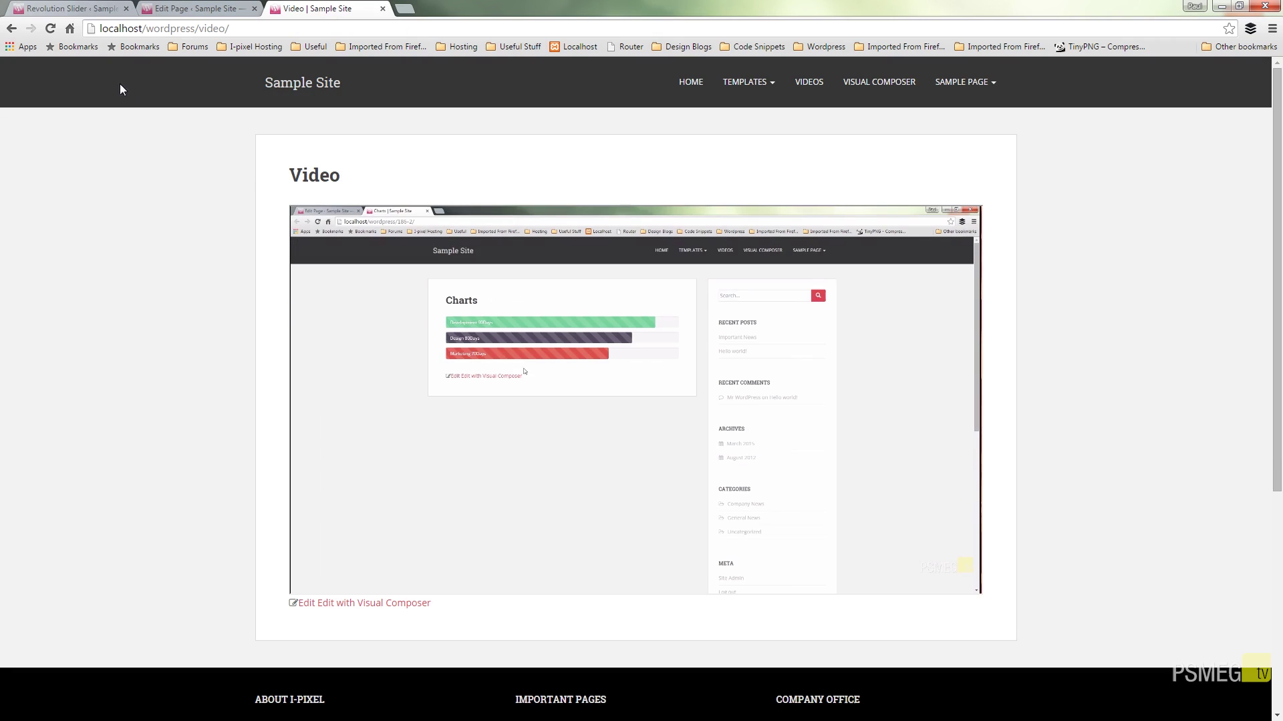
left_click(54, 30)
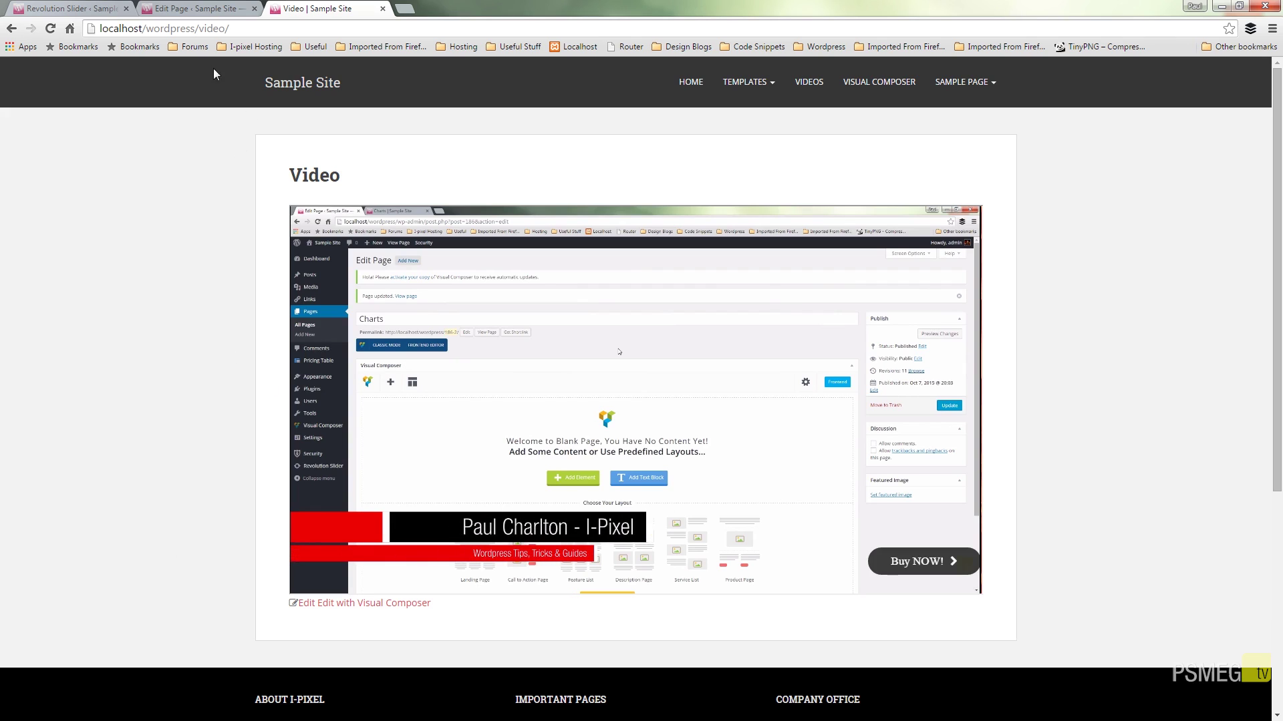
Step: Extend the slide to 13 seconds and keep the Buy NOW! button visible until 10370 ms
left_click(80, 10)
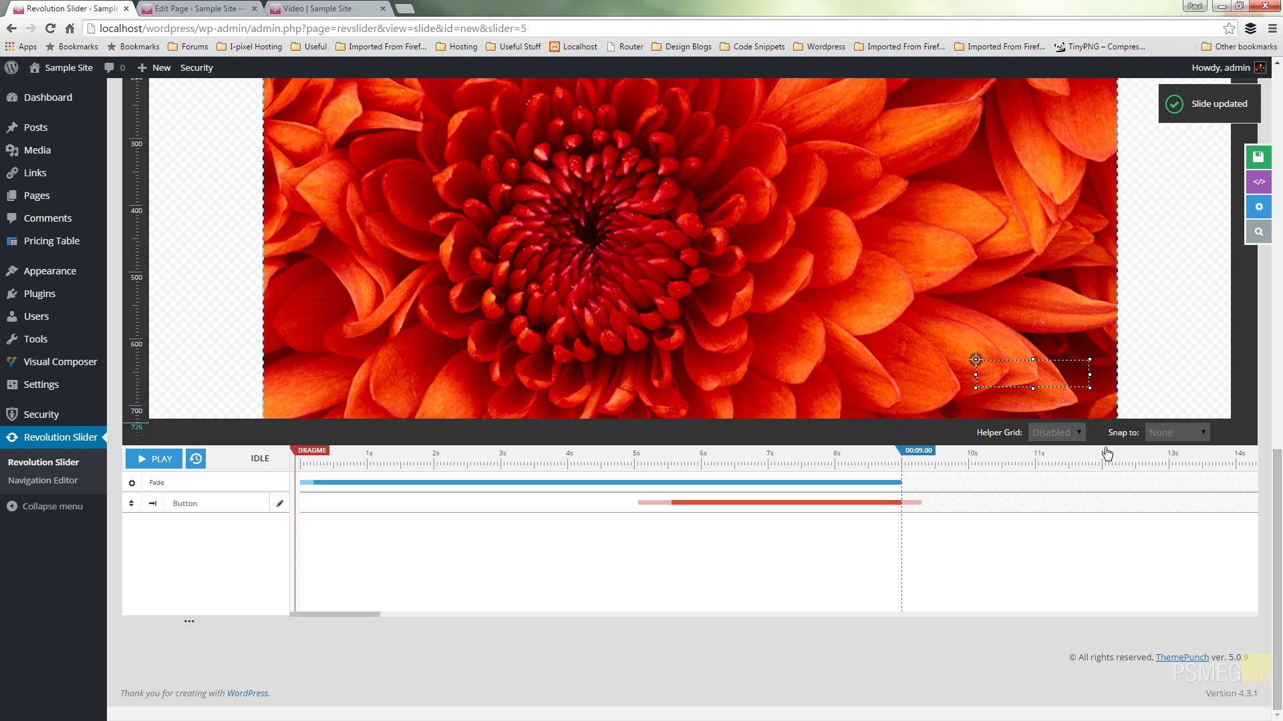
scroll(484, 573, "up", 2)
scroll(483, 573, "down", 2)
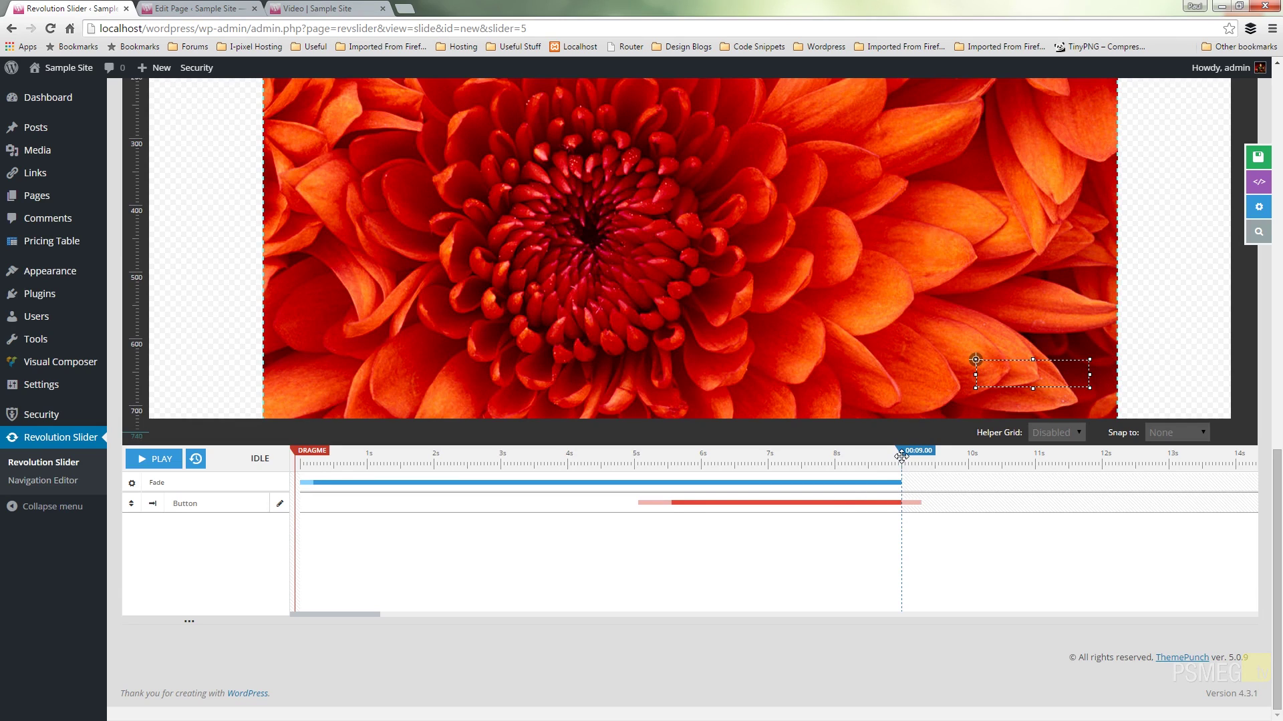
left_click_drag(901, 456, 1168, 452)
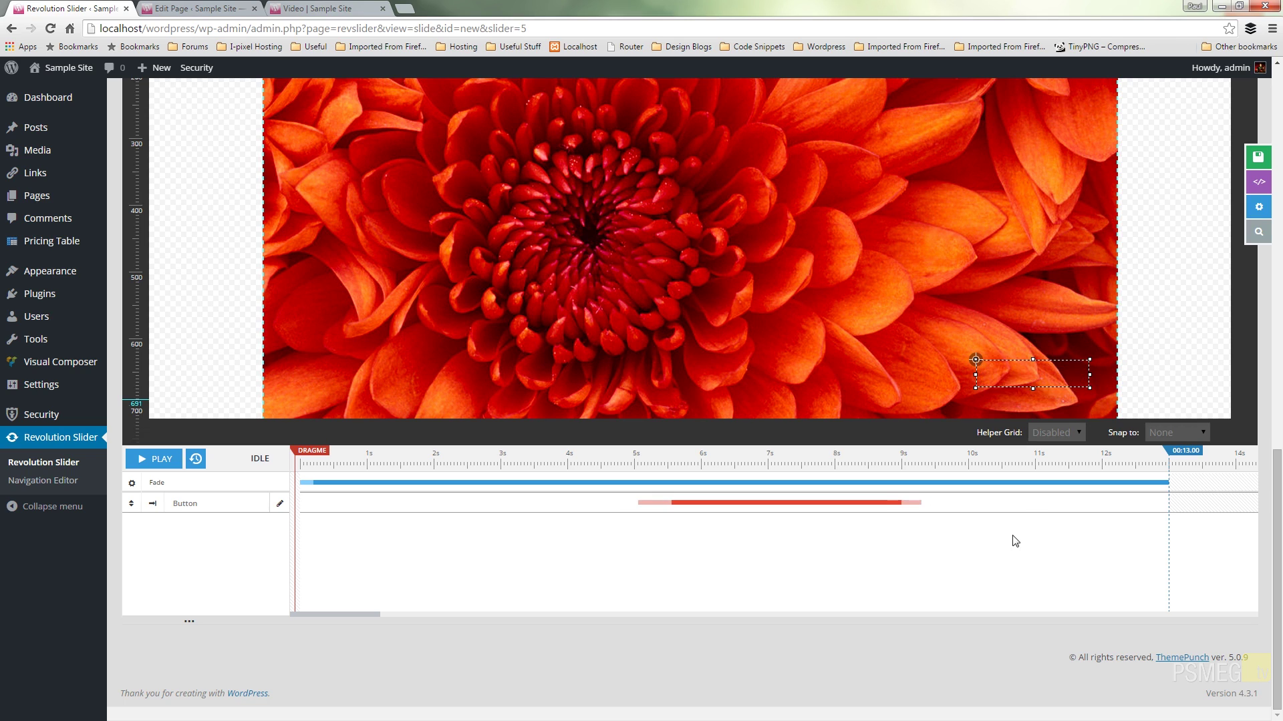
mouse_move(918, 506)
left_click_drag(927, 503, 998, 494)
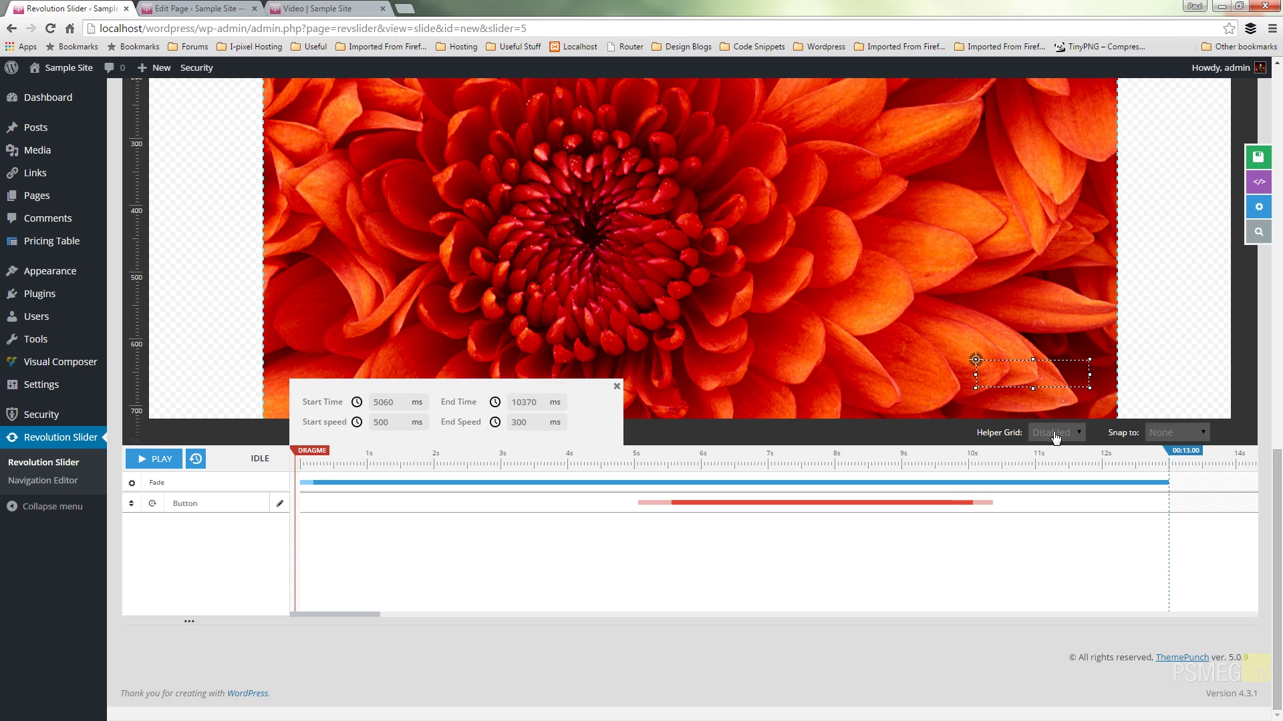
Step: Add a new Button layer and prefix its label with 'I said ' to read 'I said Buy NOW!'
scroll(384, 591, "up", 2)
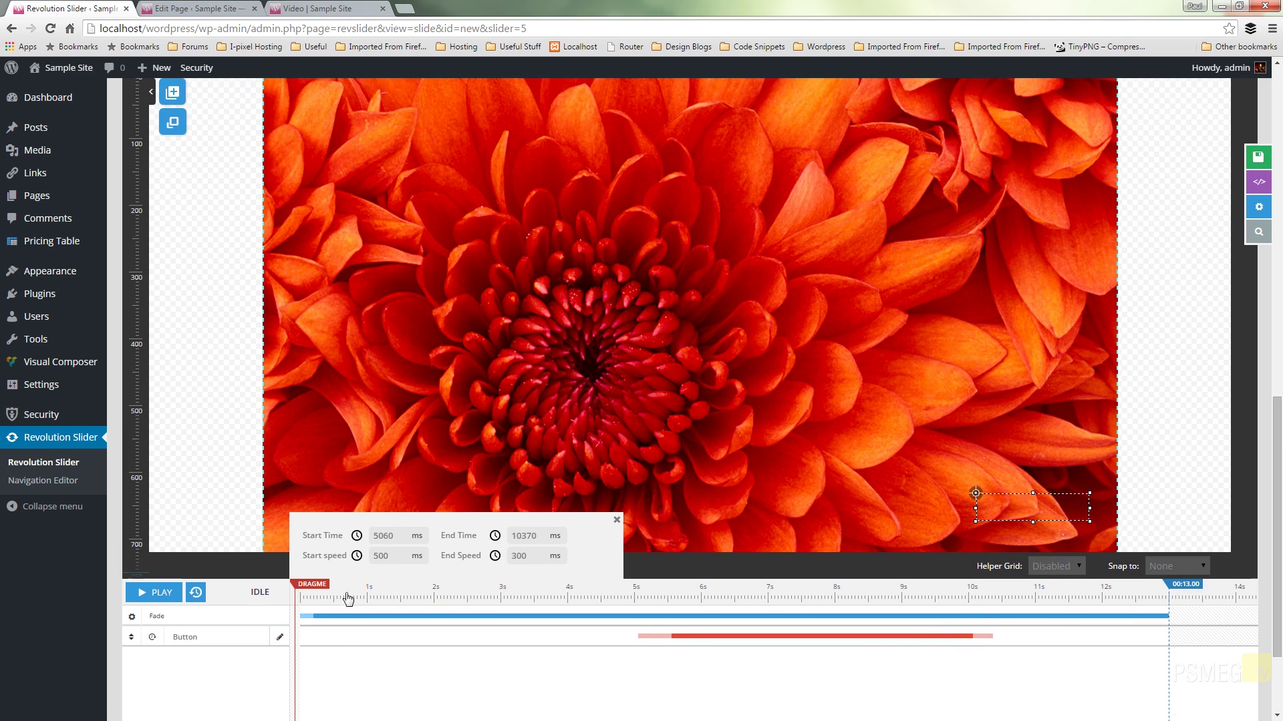
mouse_move(173, 94)
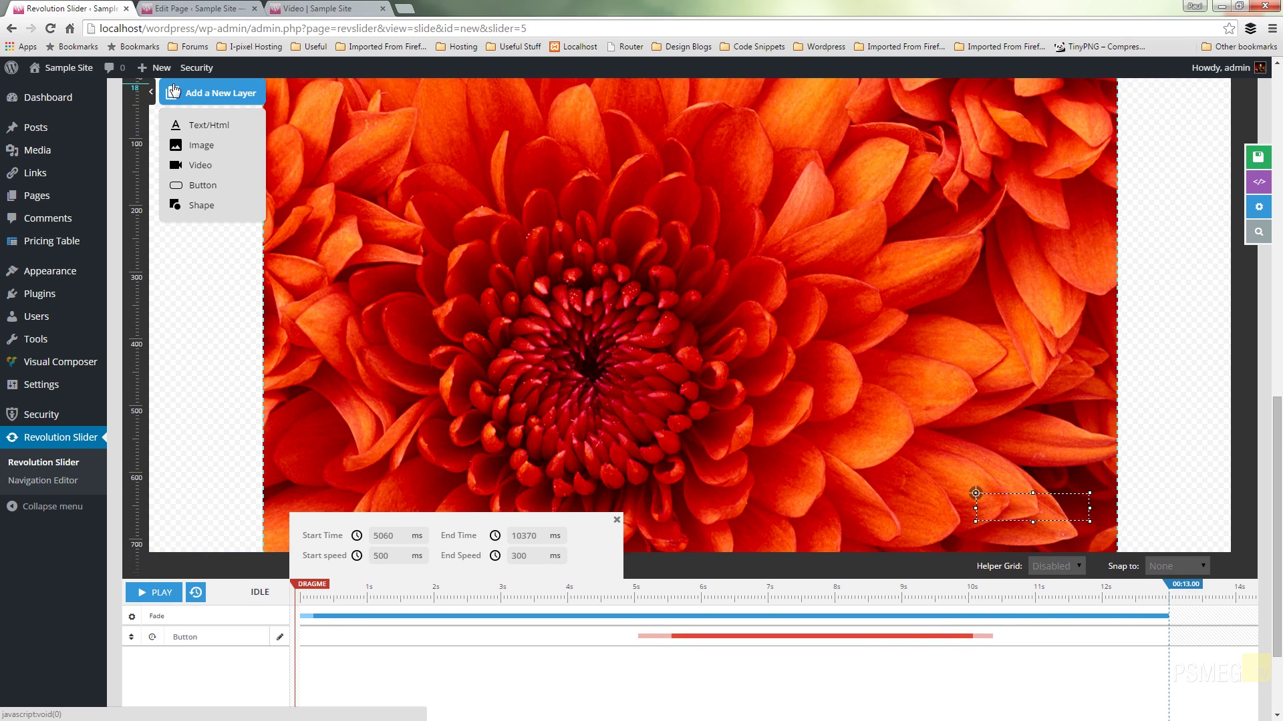
left_click(194, 187)
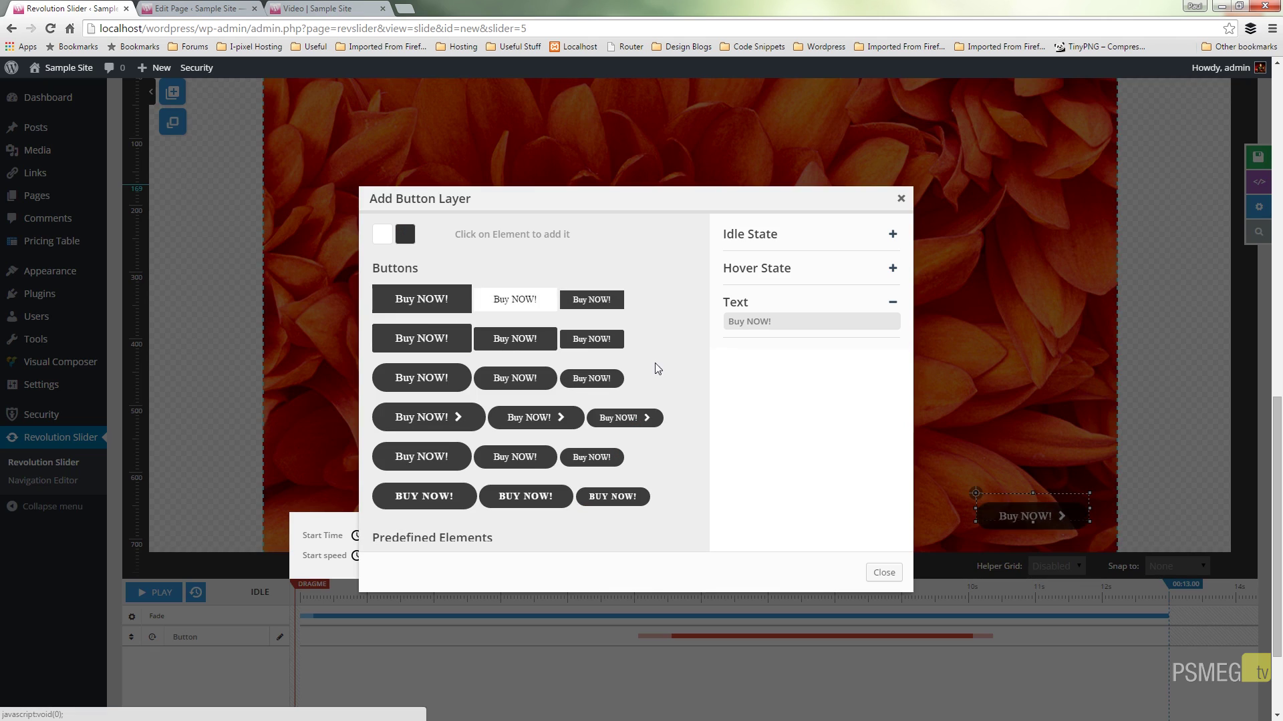
left_click(728, 322)
type("I said")
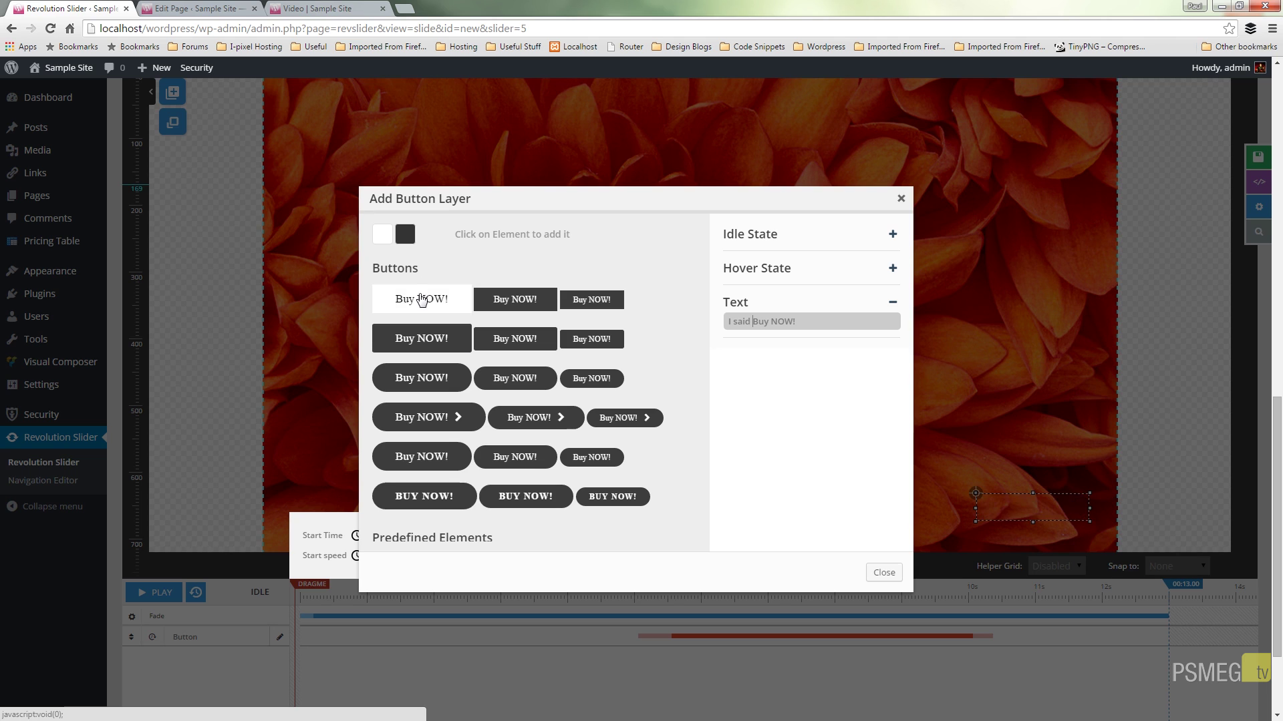
Step: Add the I said Buy NOW! button in the first style, timed from 10230 to 13300 ms
left_click(421, 301)
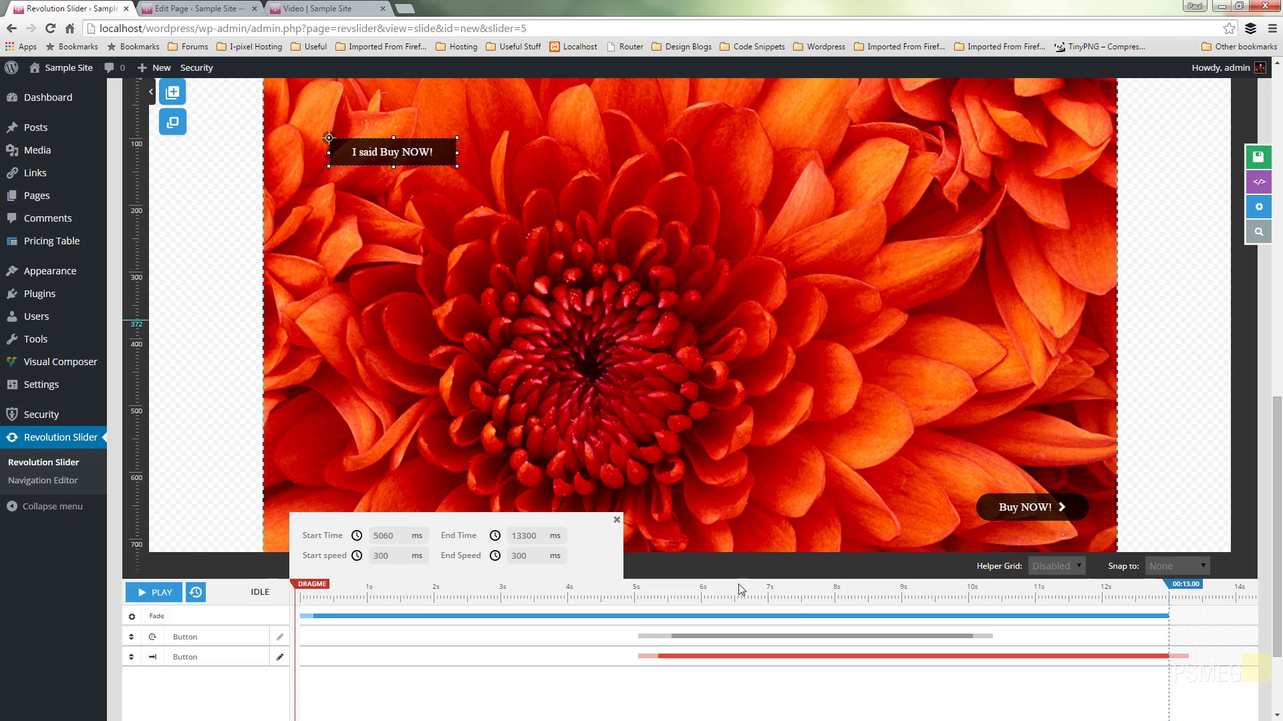
scroll(738, 583, "down", 2)
mouse_move(640, 523)
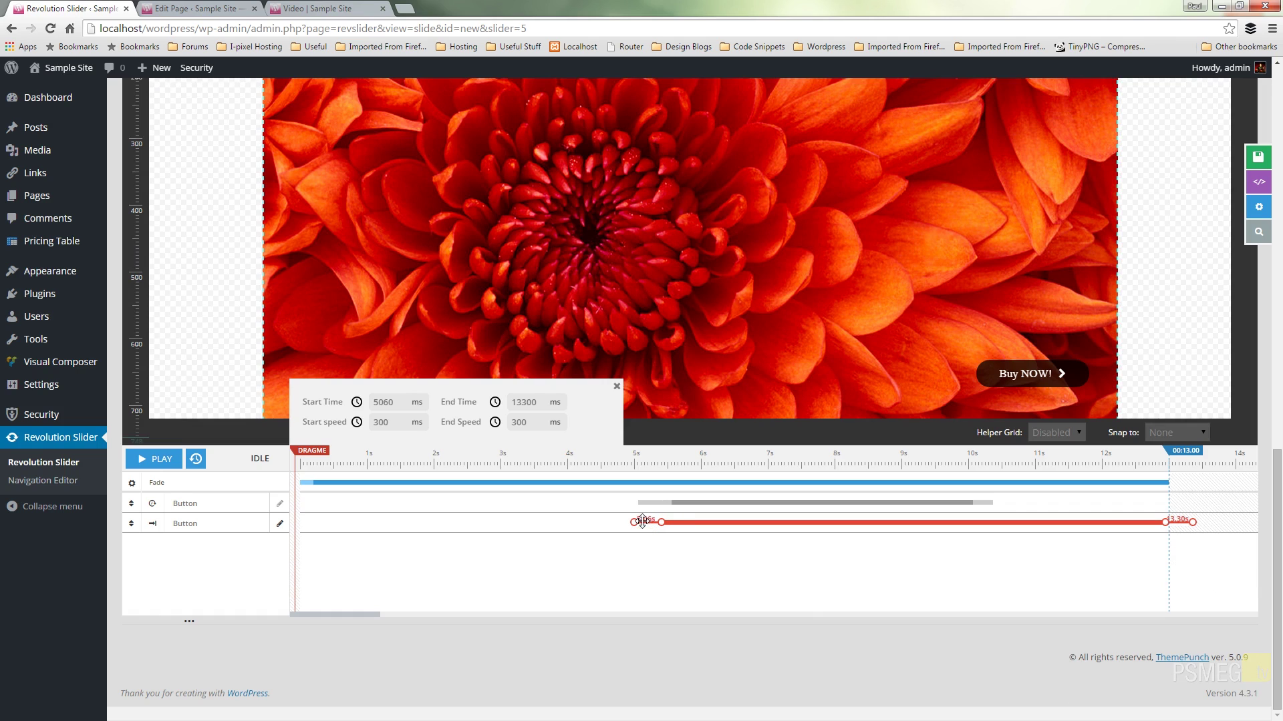
left_click_drag(635, 523, 986, 519)
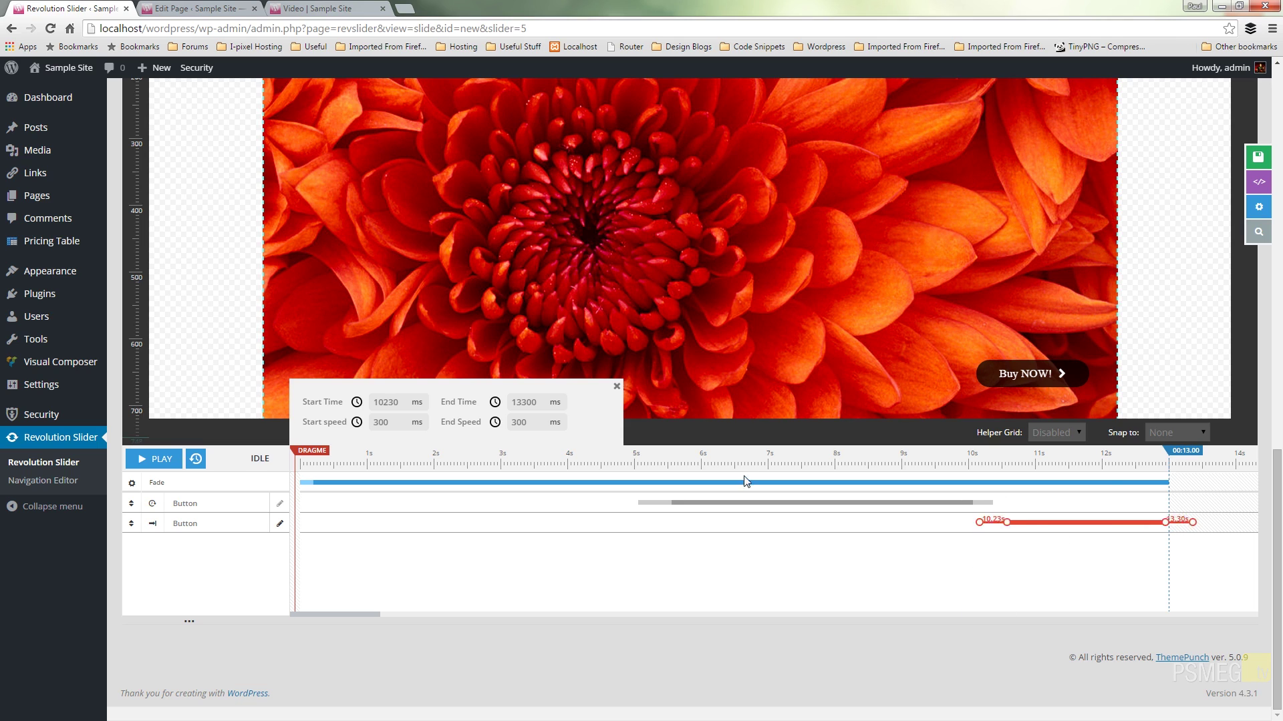
left_click(616, 386)
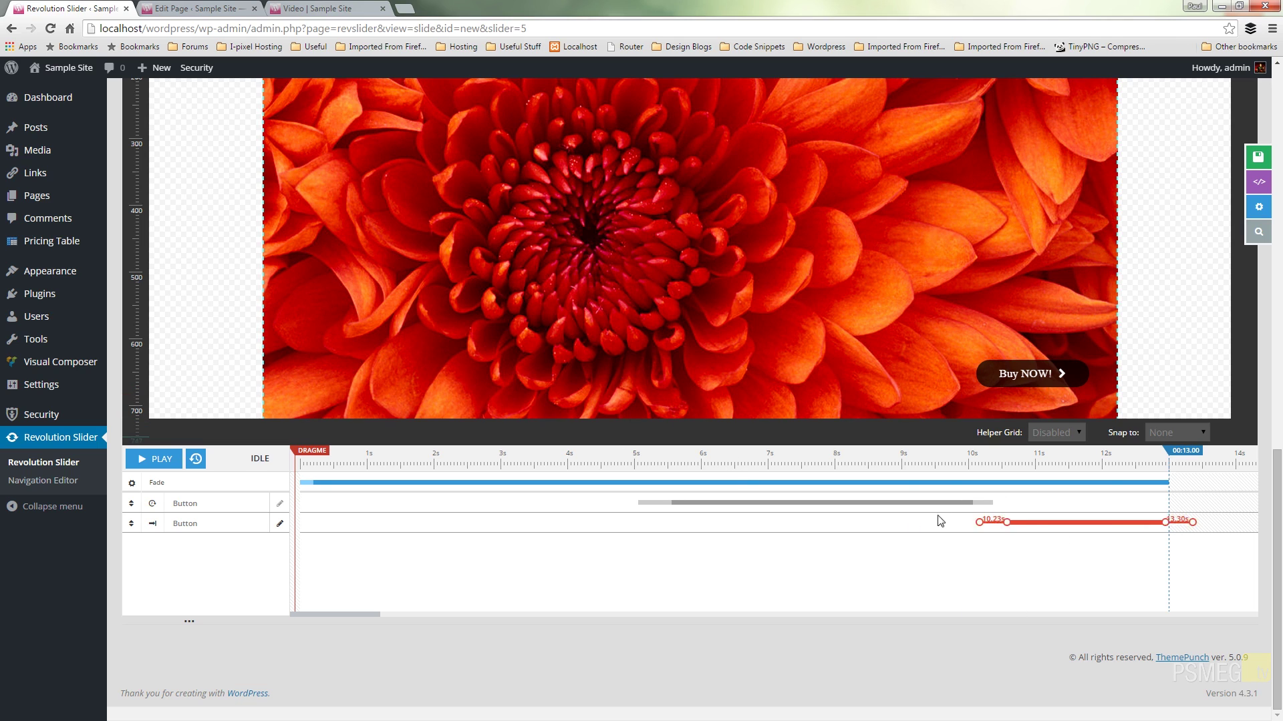
left_click_drag(324, 459, 1120, 479)
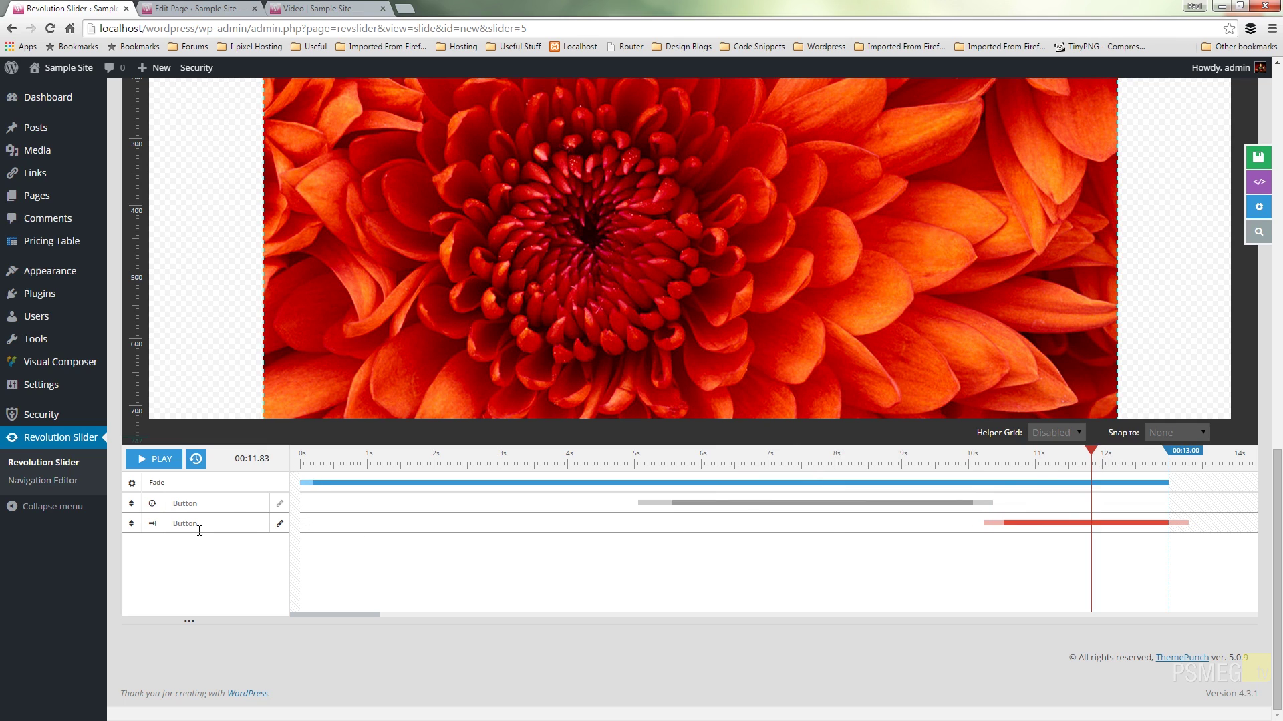
Step: Move the I said Buy NOW! button onto the Buy NOW! button's bottom-right position
left_click(995, 523)
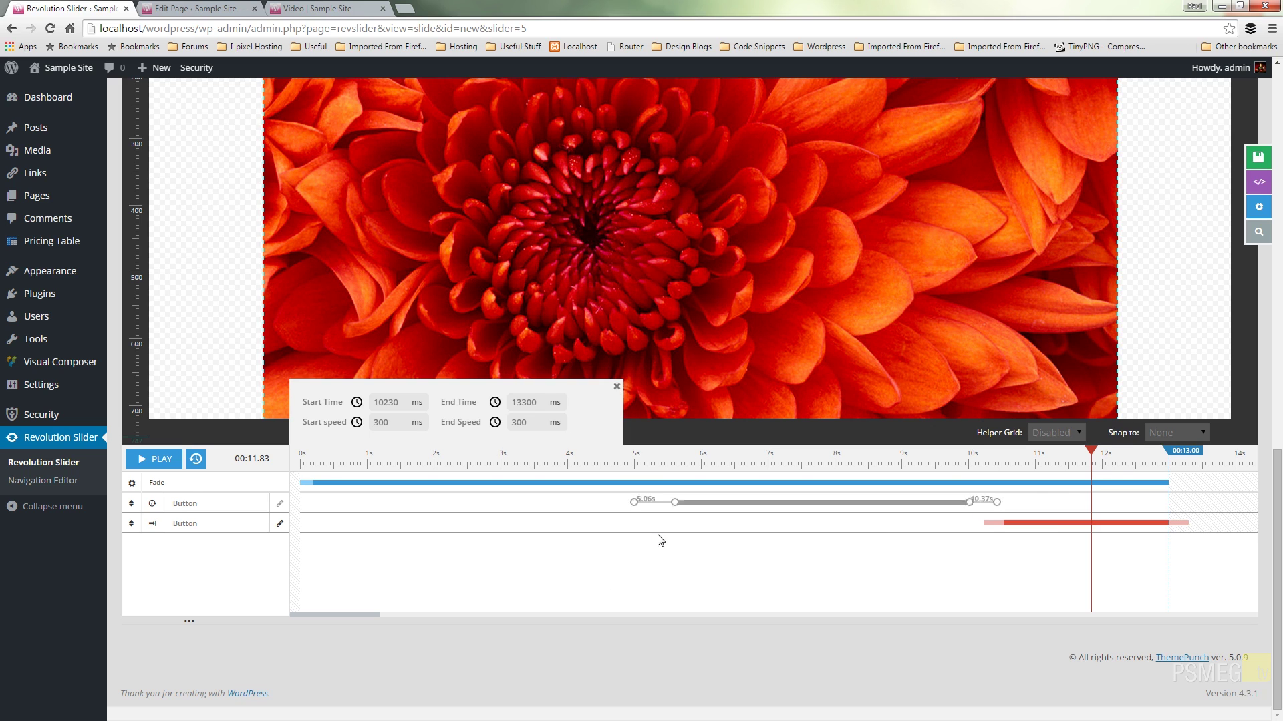
scroll(657, 534, "up", 4)
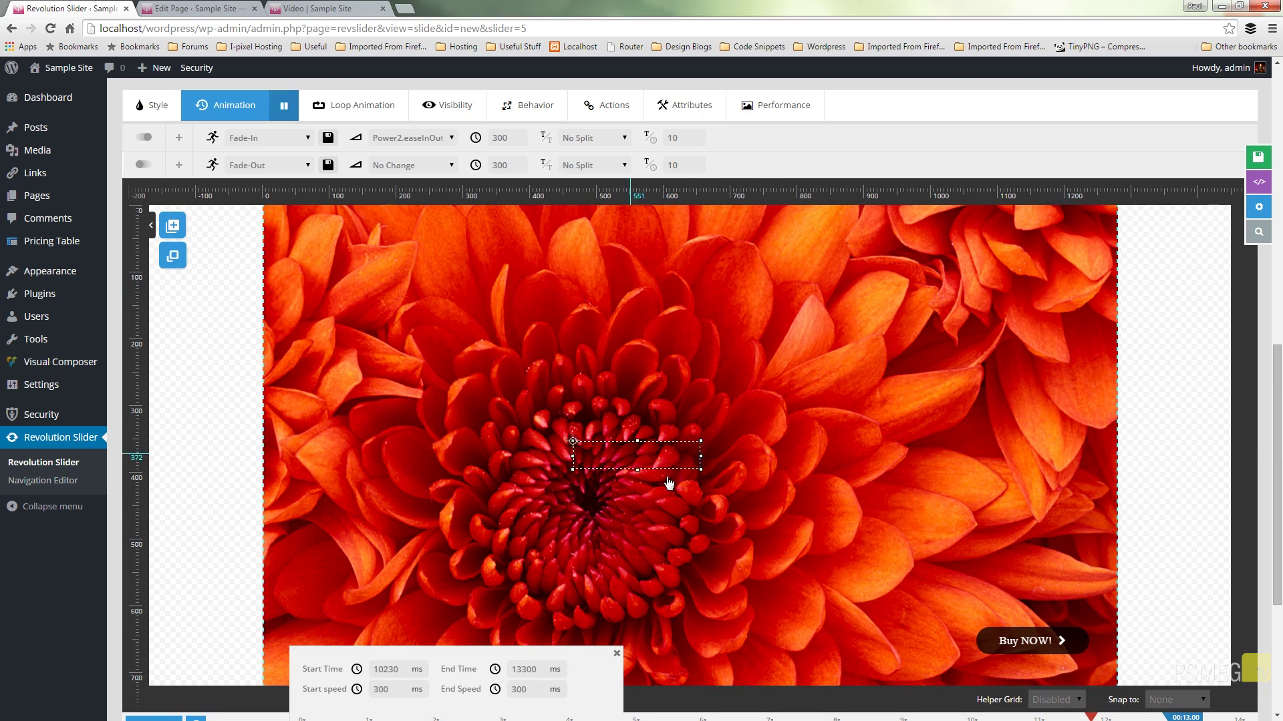
left_click_drag(684, 486, 1032, 644)
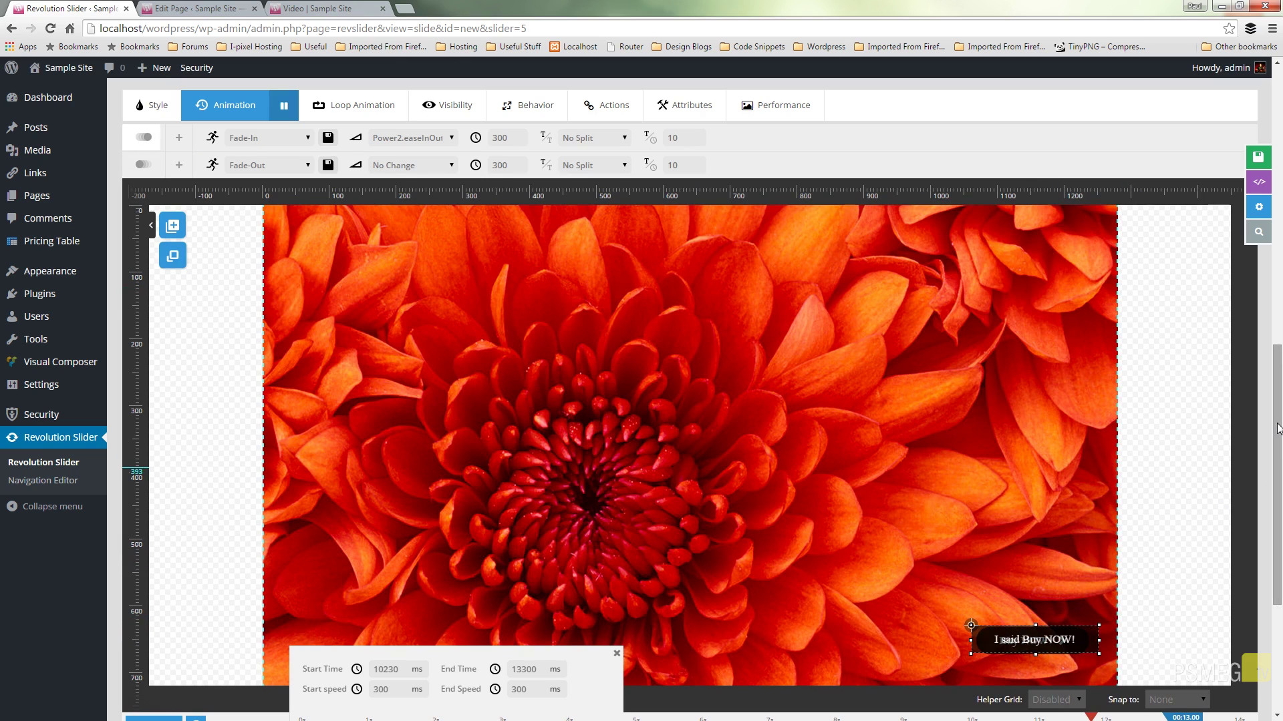
scroll(1254, 552, "down", 4)
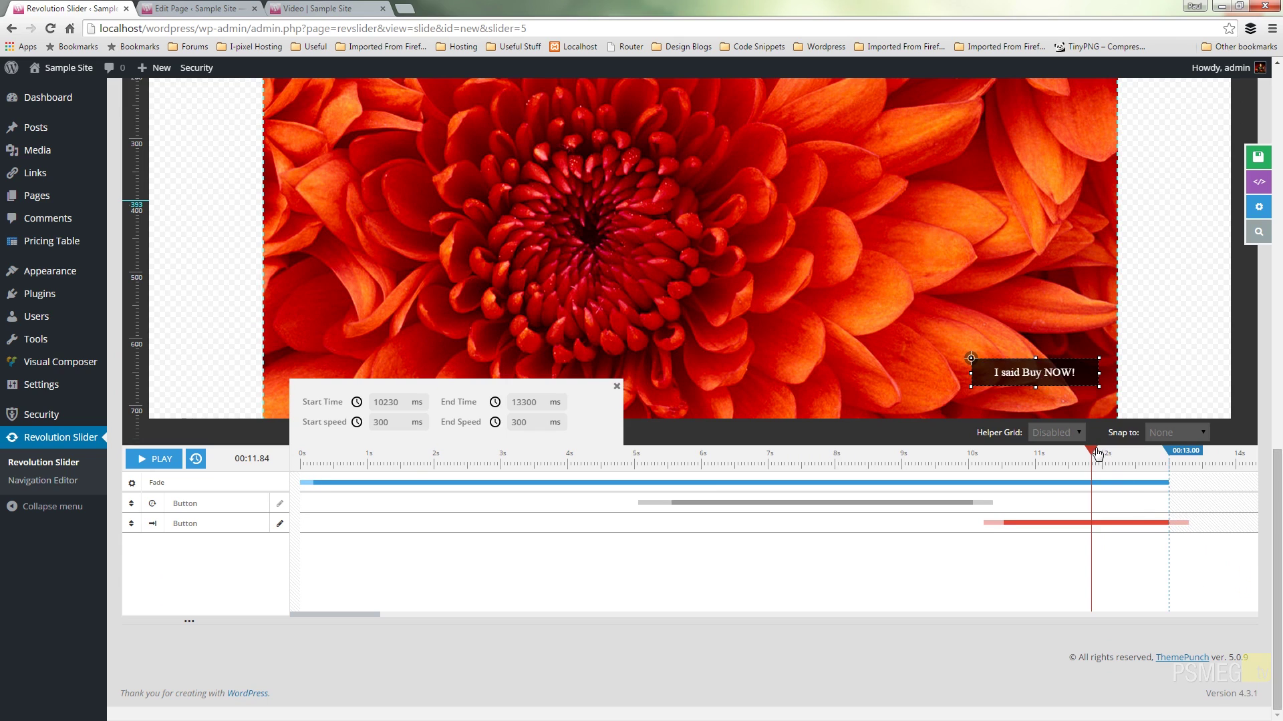
left_click_drag(1093, 454, 894, 464)
Step: Save the slide and reload the front-end Video page to check the I said Buy NOW! button
left_click(616, 387)
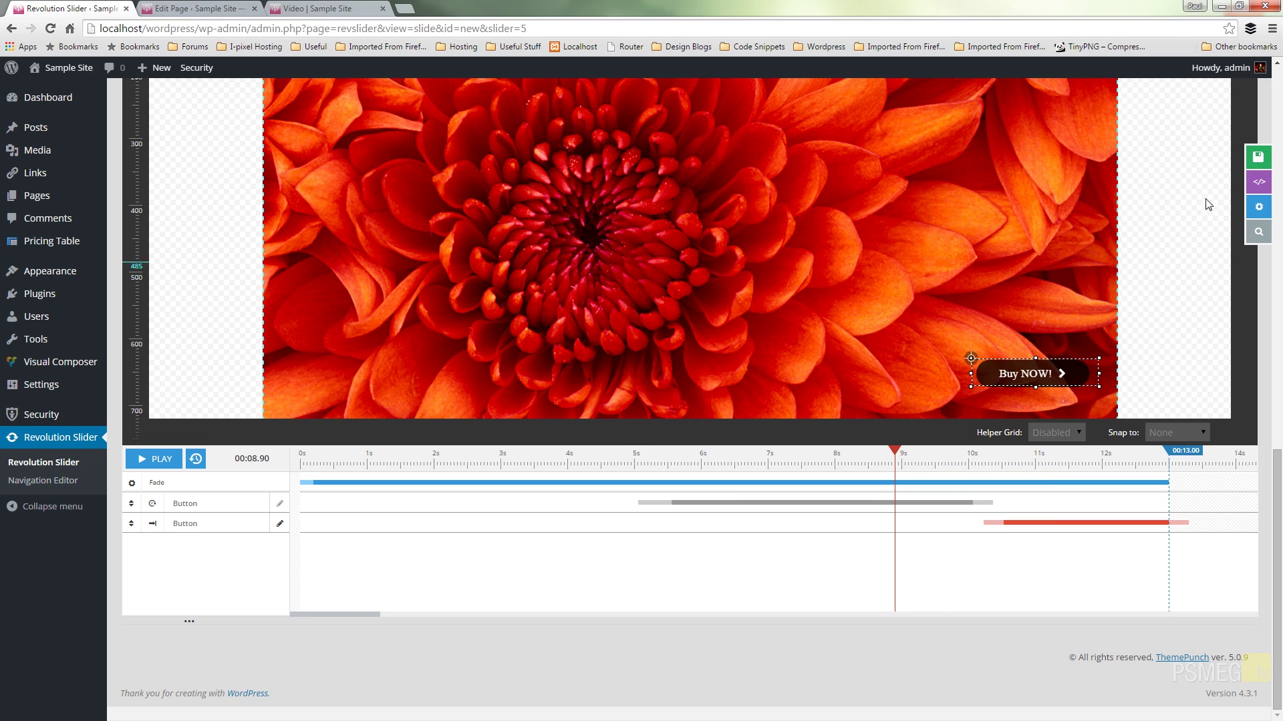
left_click(1258, 158)
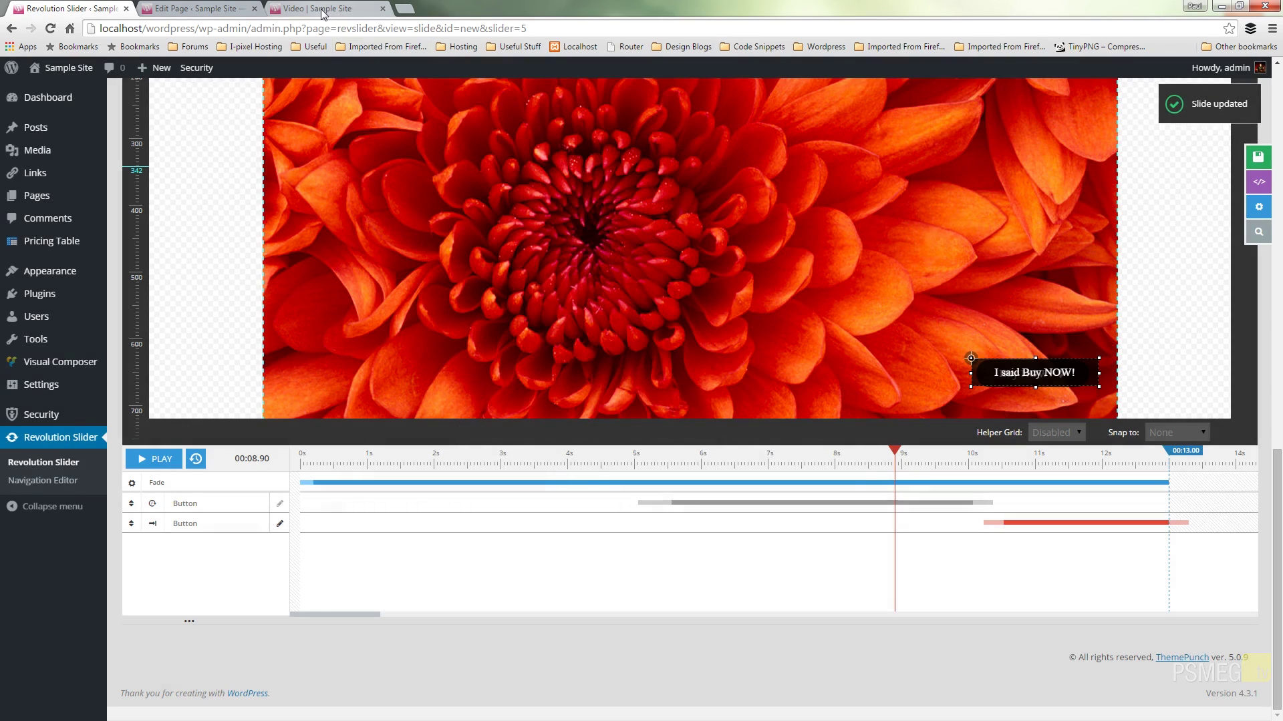
left_click(317, 8)
left_click(54, 31)
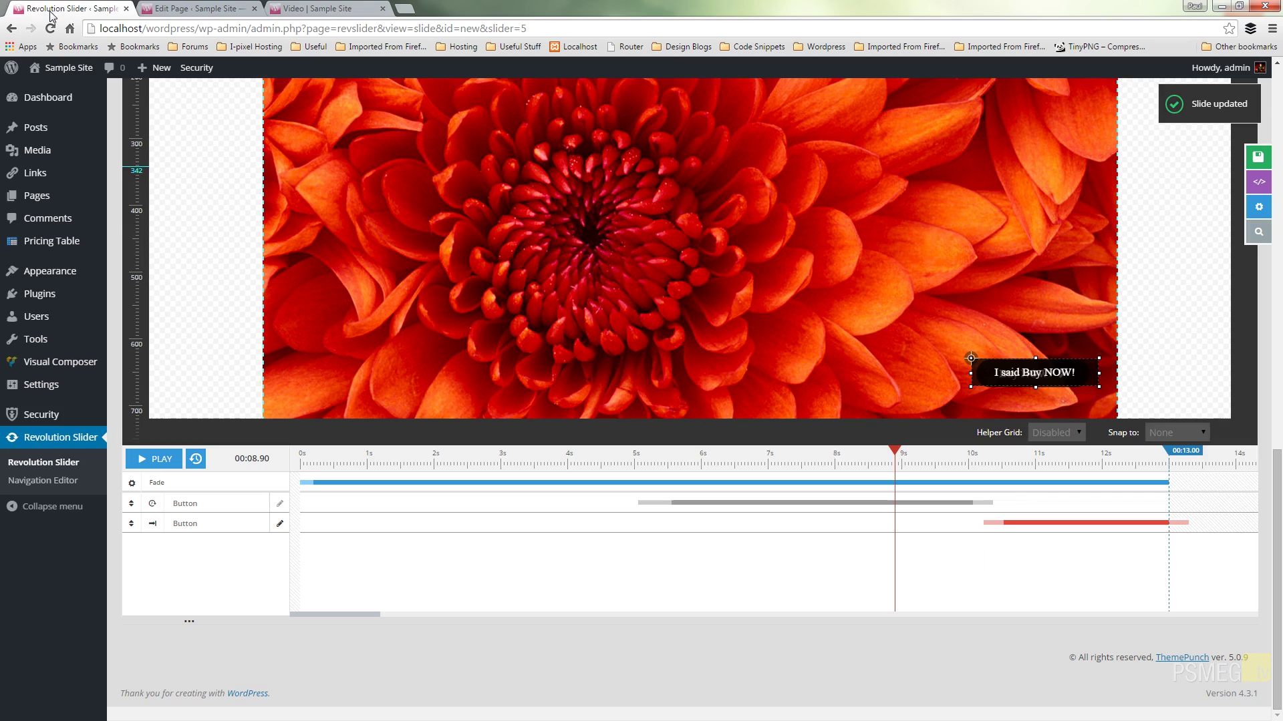
Step: Return to the slide editor, begin adding a Video layer, then cancel it without adding
left_click(67, 8)
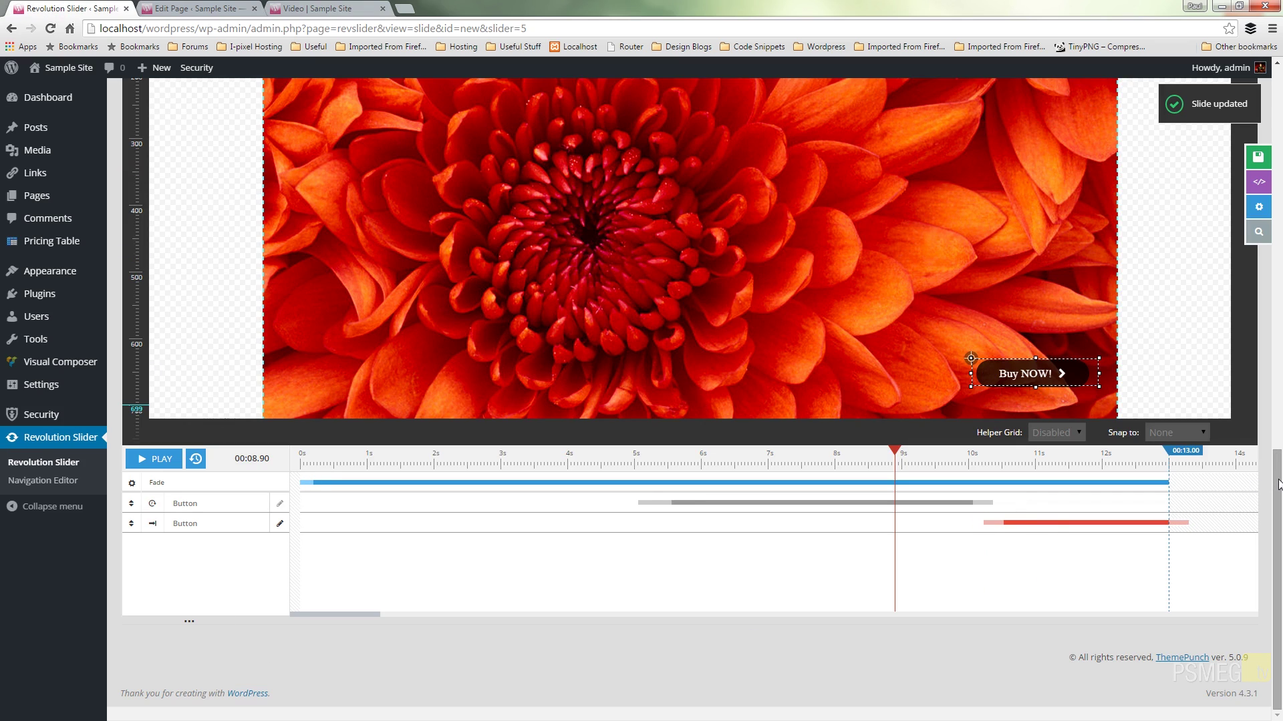
left_click_drag(1278, 485, 1280, 439)
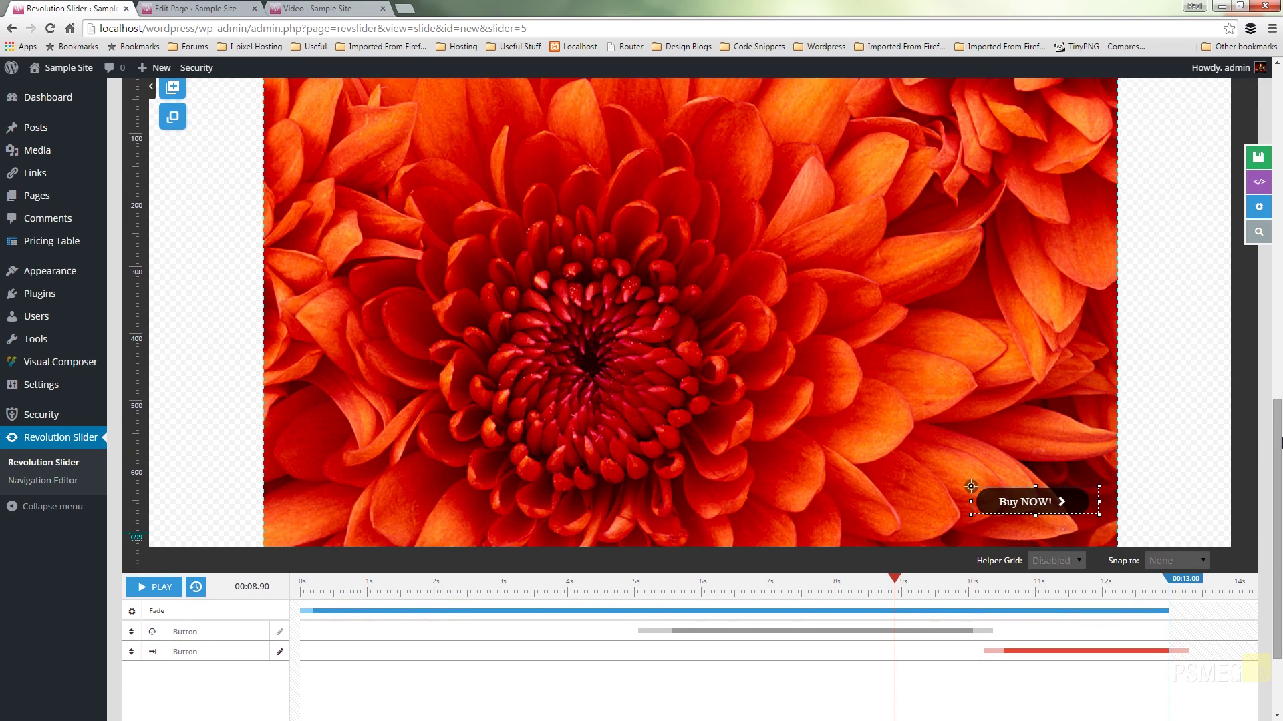
scroll(414, 340, "up", 3)
mouse_move(177, 275)
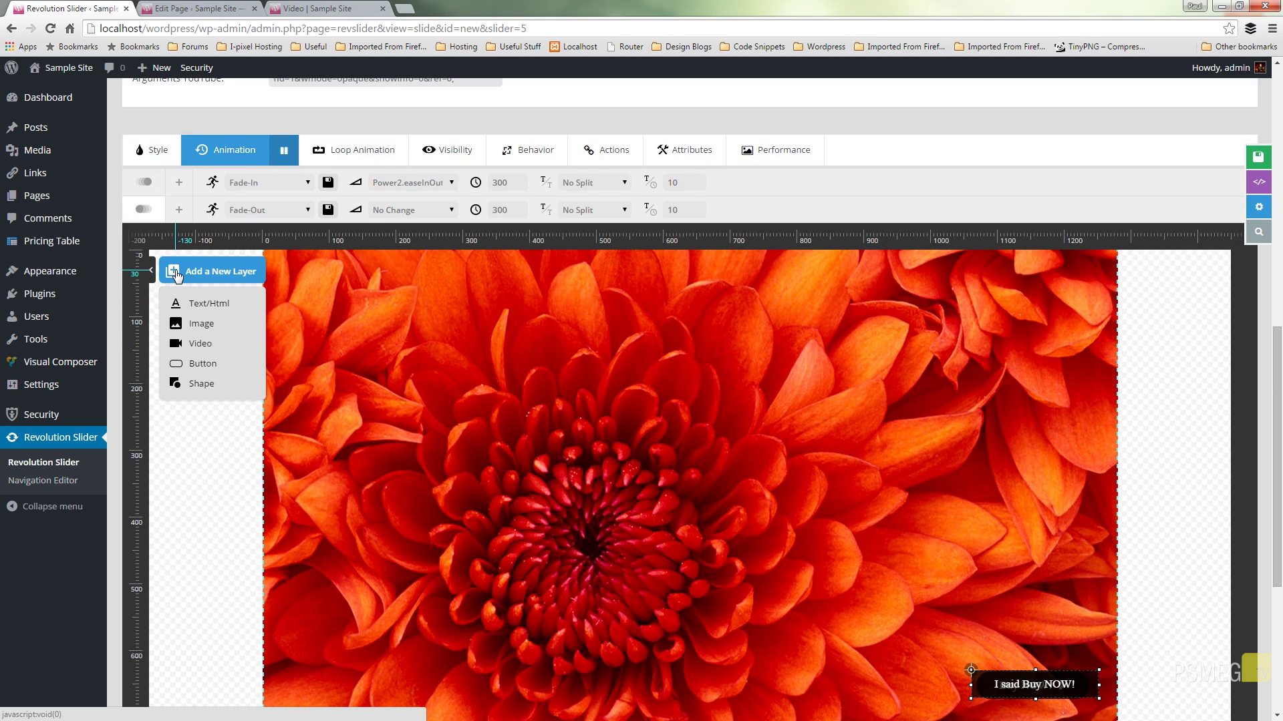
left_click(209, 344)
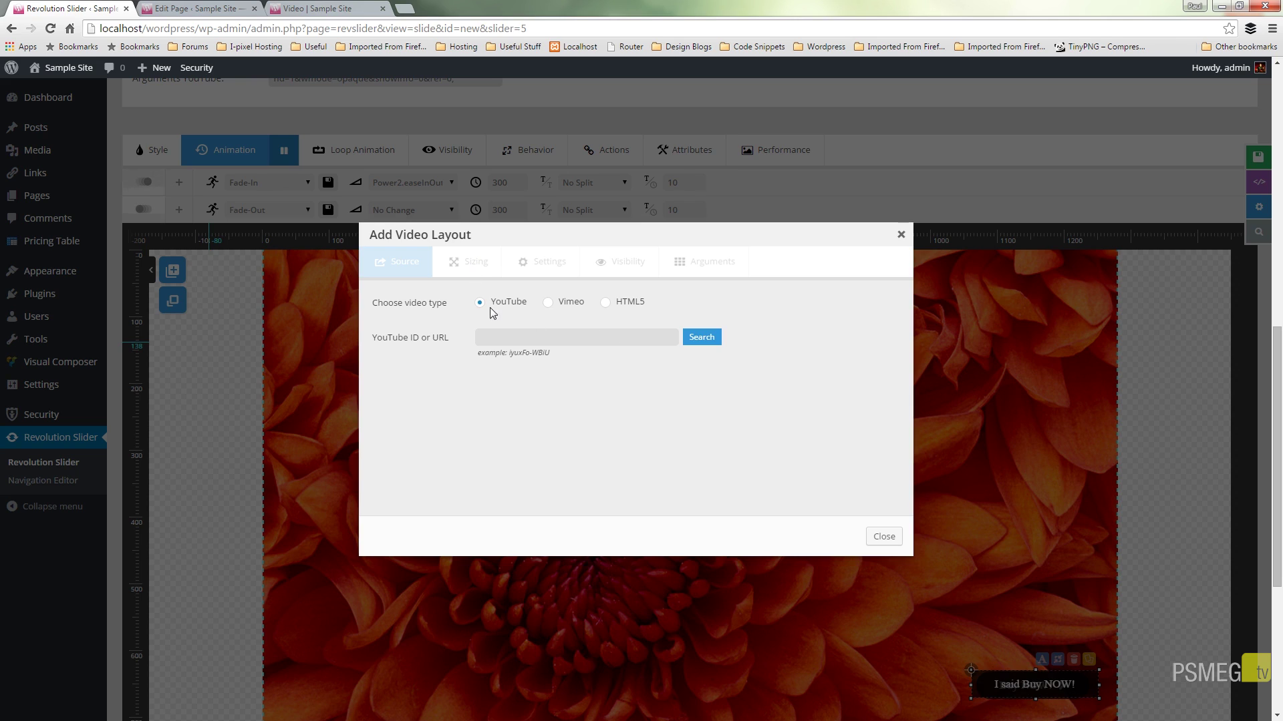
left_click(901, 245)
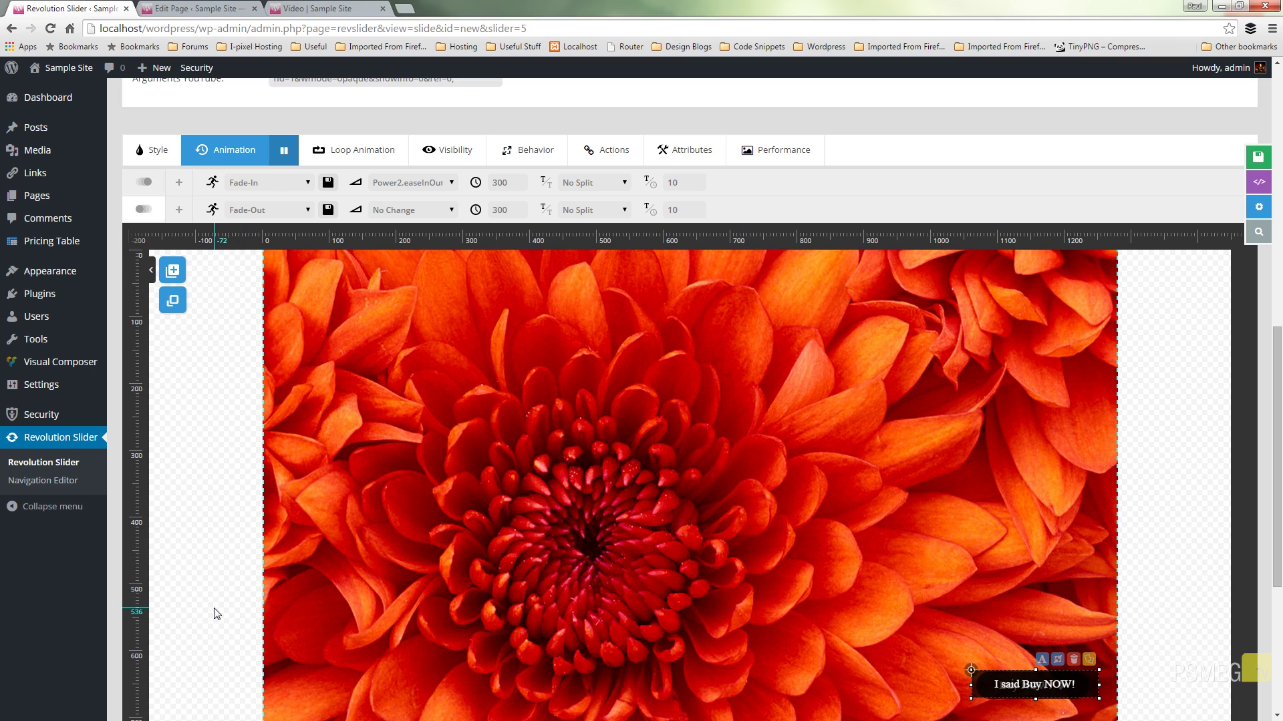